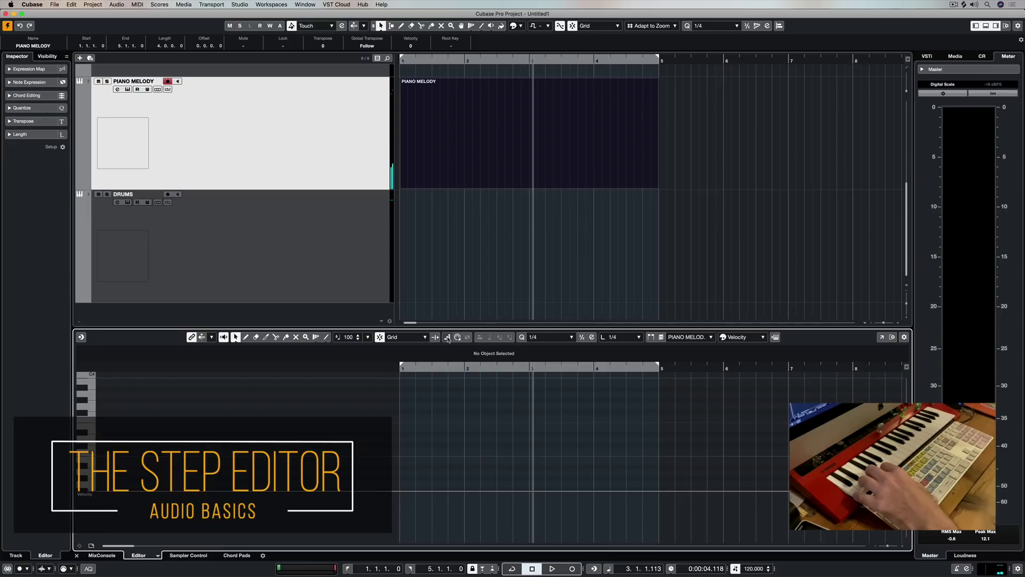
- Enable step input in the Key Editor and move the step cursor through the PIANO MELODY part in quarter-note steps
{"action": "left_click", "coordinate": [447, 338]}
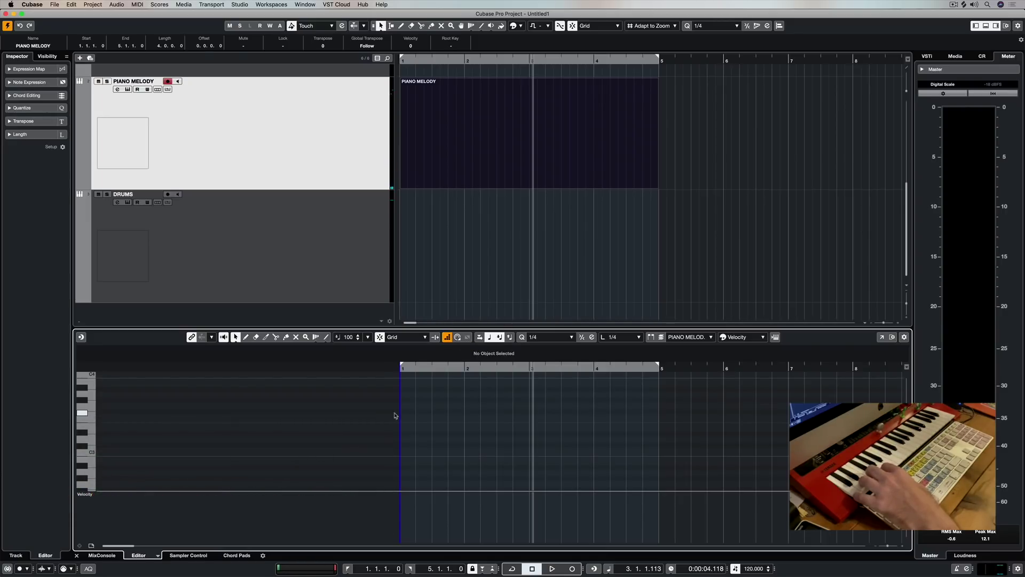
{"action": "key", "text": "Right"}
{"action": "key", "text": "Right"}
{"action": "key", "text": "Right"}
{"action": "key", "text": "Right"}
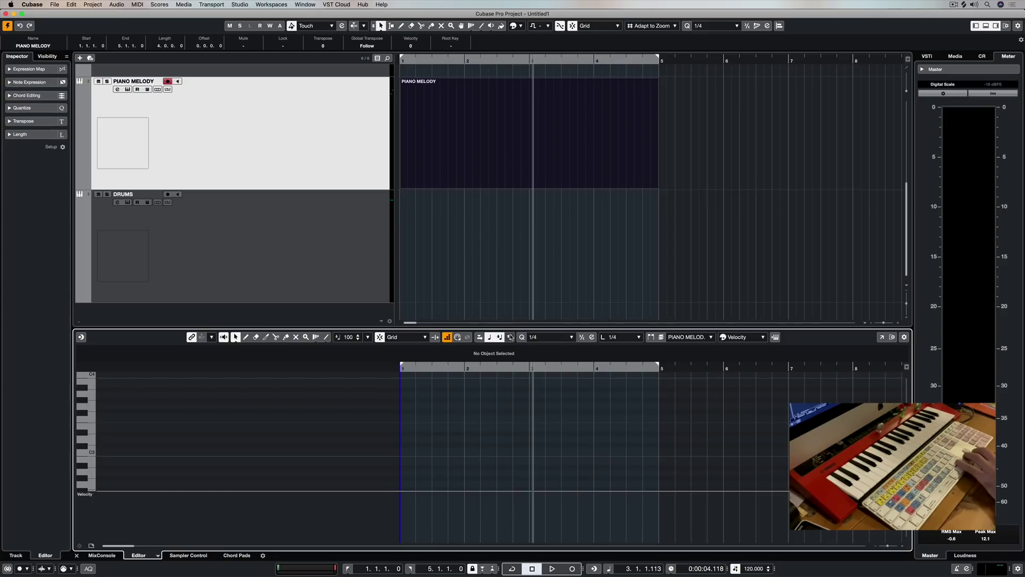
- Set the quantize preset to 1/1 and move the step cursor back in whole-bar steps
{"action": "left_click", "coordinate": [541, 337]}
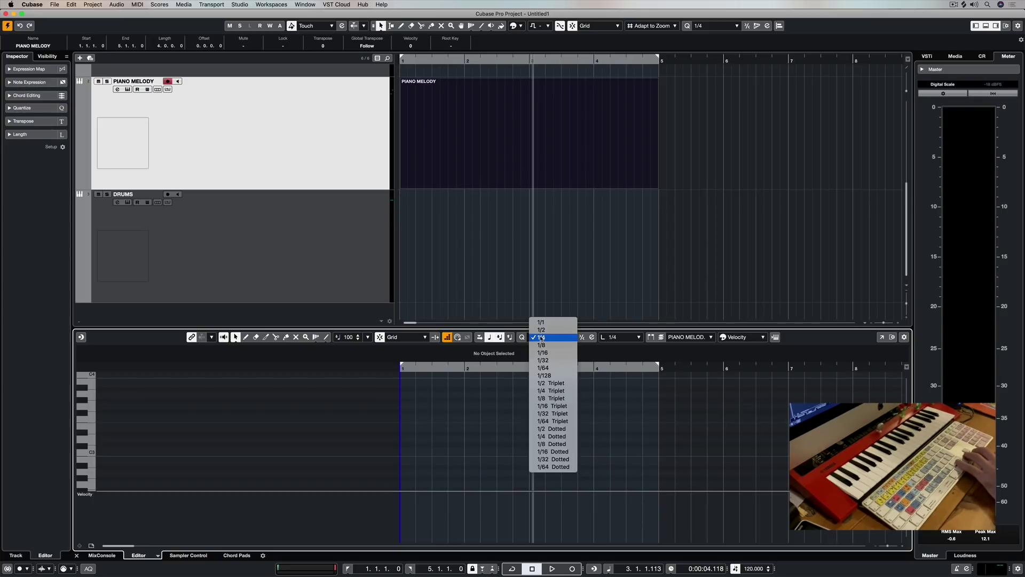
{"action": "left_click", "coordinate": [540, 323]}
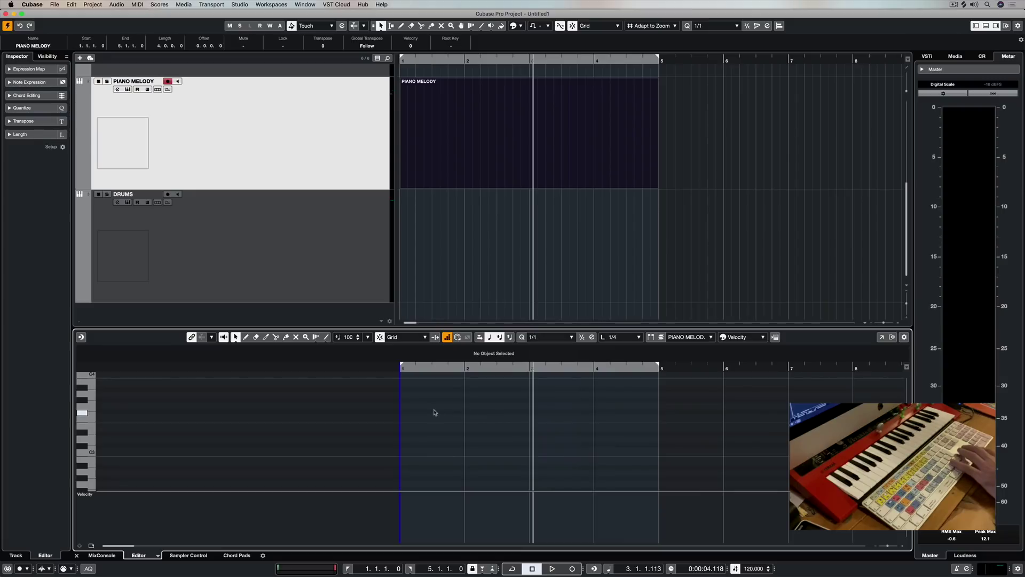
{"action": "key", "text": "Left"}
{"action": "key", "text": "Left"}
{"action": "key", "text": "Left"}
- Keep quantize at 1/1, set length quantize to Quantize Link, and step-enter whole-bar chords across bars 1 to 4
{"action": "left_click", "coordinate": [554, 338]}
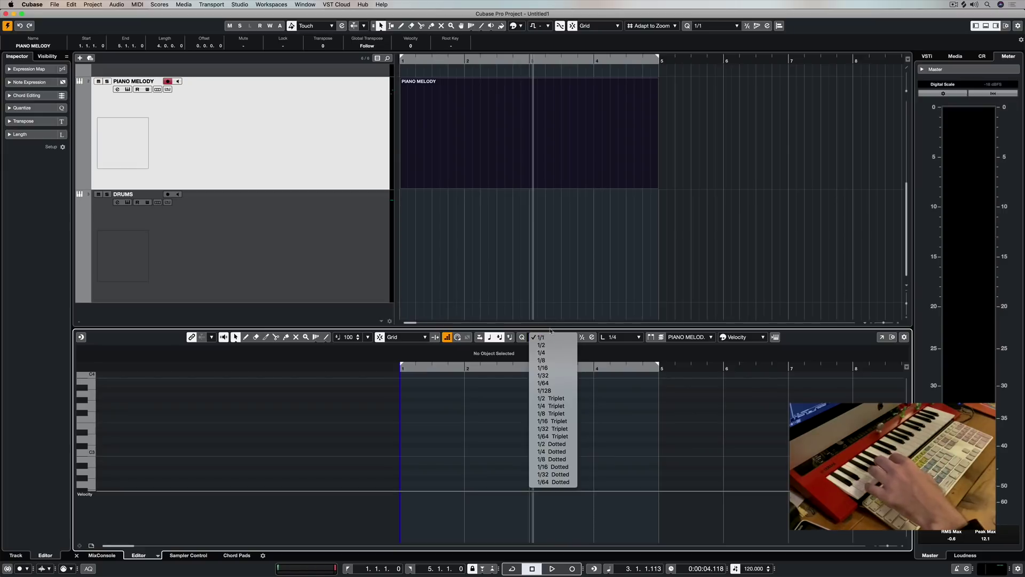
{"action": "left_click", "coordinate": [554, 337]}
{"action": "left_click", "coordinate": [618, 338]}
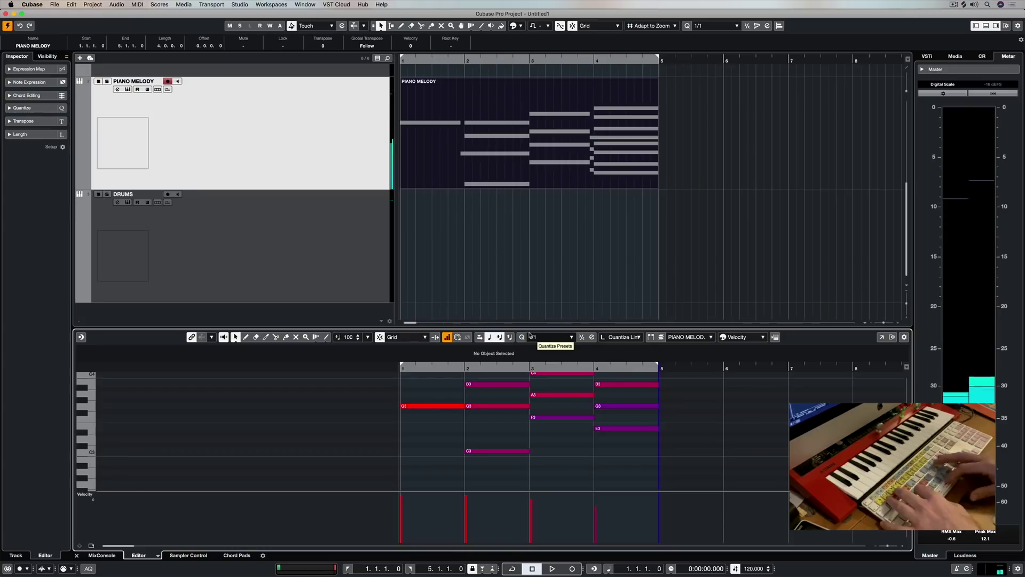
- Play the whole-bar chords from the start, undo their entry and stop playback
{"action": "key", "text": "Home"}
{"action": "key", "text": "space"}
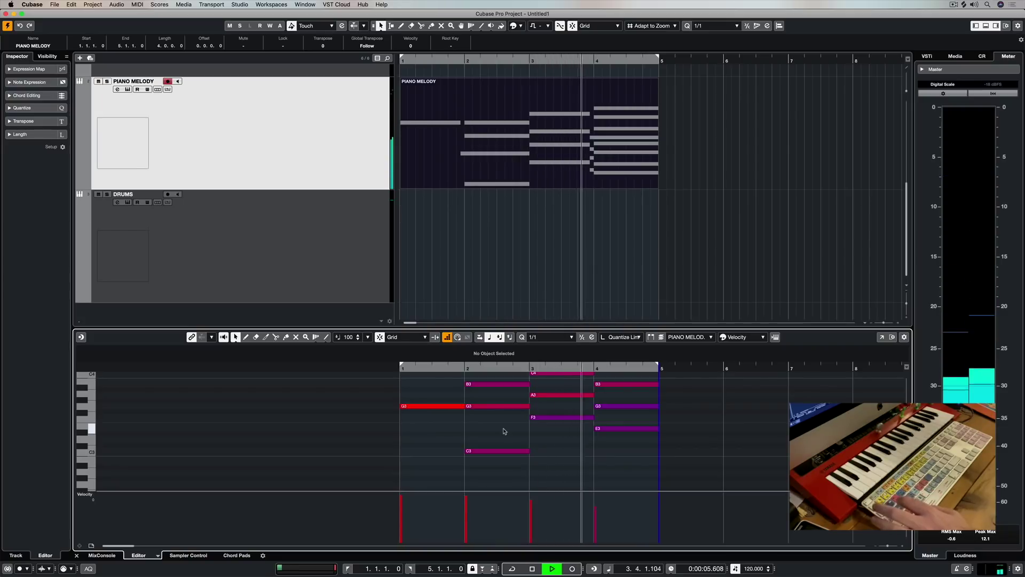
{"action": "key", "text": "super+z"}
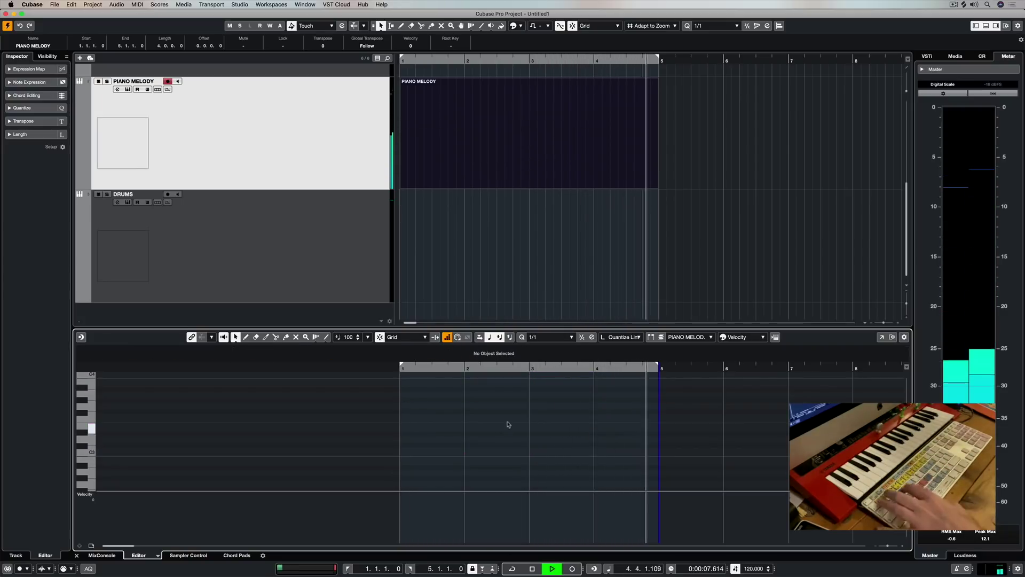
{"action": "key", "text": "space"}
- Step-enter notes at 1/4 quantize over bars 1 and 2, and set length quantize to 1/2 for longer chords in bars 3 and 4
{"action": "left_click", "coordinate": [544, 337]}
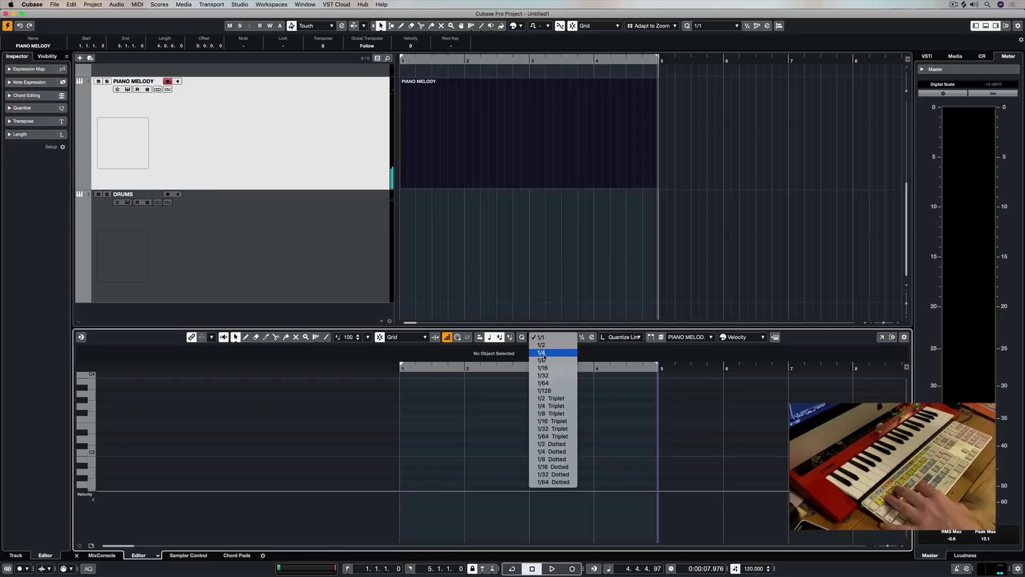
{"action": "left_click", "coordinate": [542, 353]}
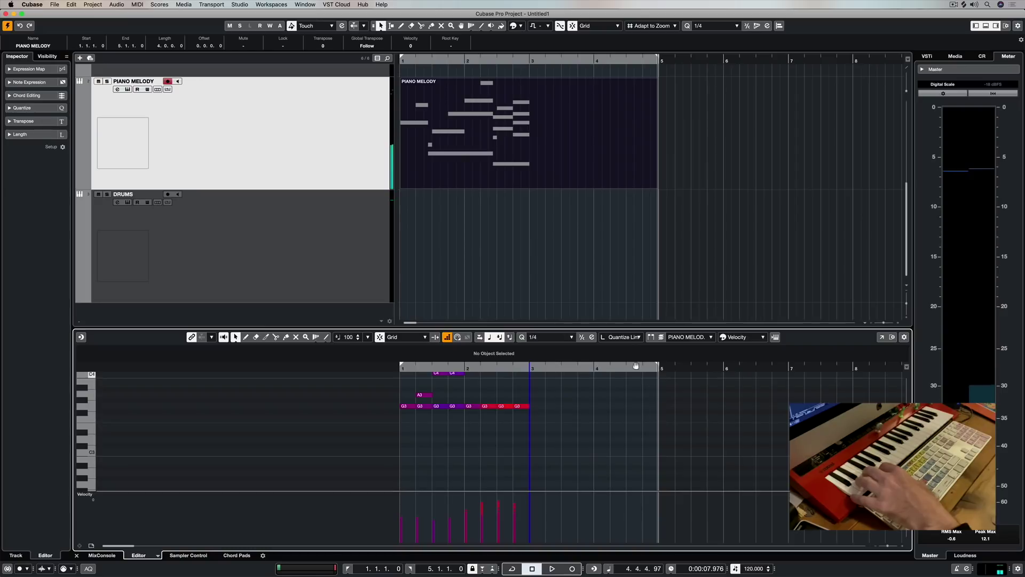
{"action": "left_click", "coordinate": [620, 337]}
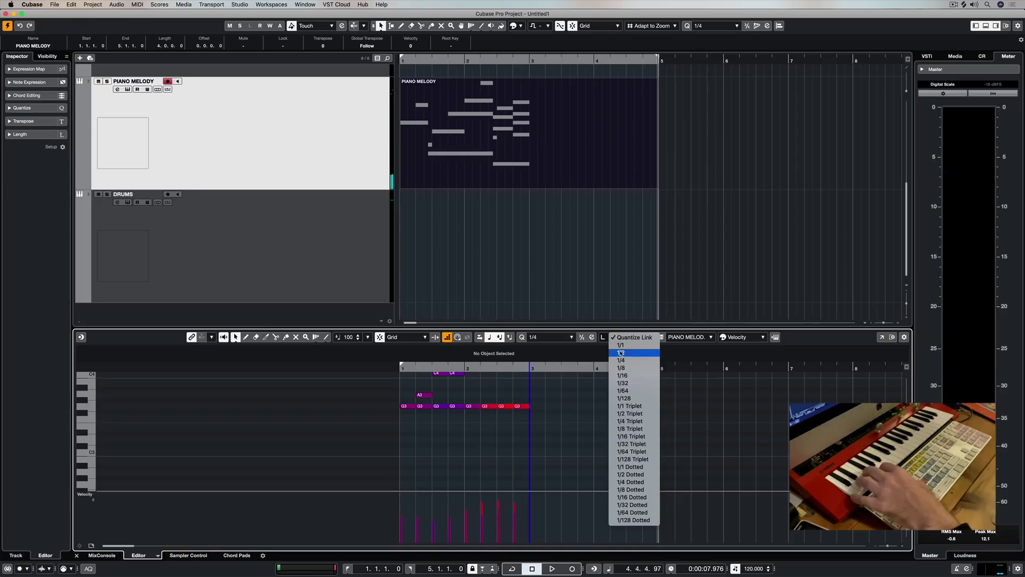
{"action": "left_click", "coordinate": [621, 352]}
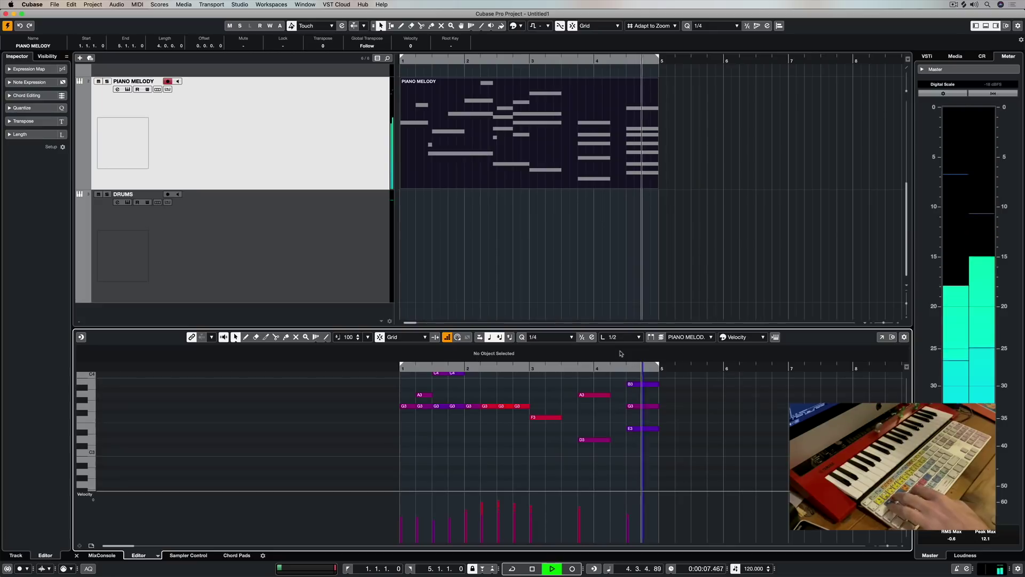
- Stop playback and delete all notes from the PIANO MELODY part
{"action": "key", "text": "space"}
{"action": "key", "text": "super+a"}
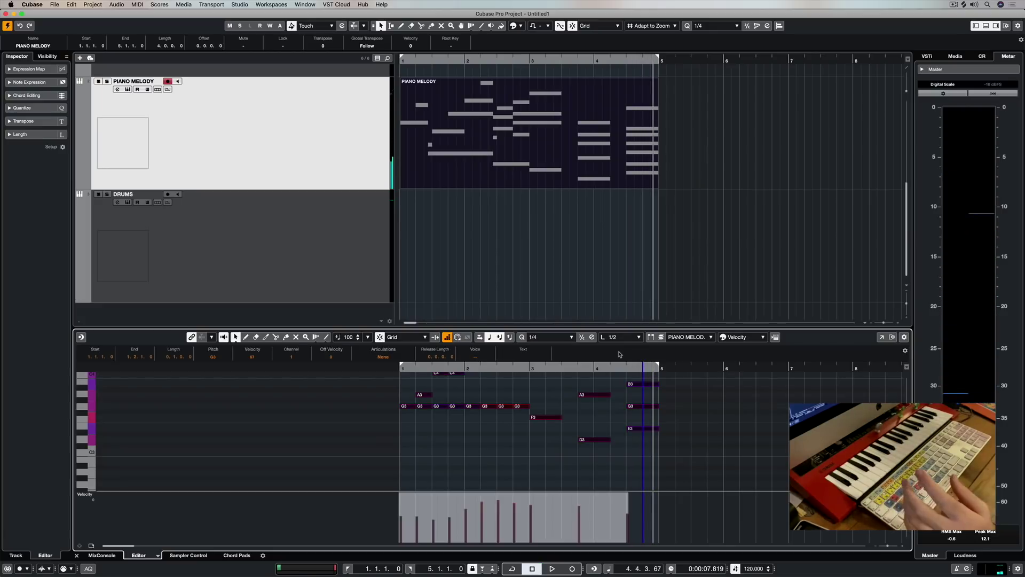
{"action": "key", "text": "Delete"}
- Set quantize to 1/16, step-enter a run of sixteenth notes across bars 1 and 2, and play it back
{"action": "left_click", "coordinate": [544, 337]}
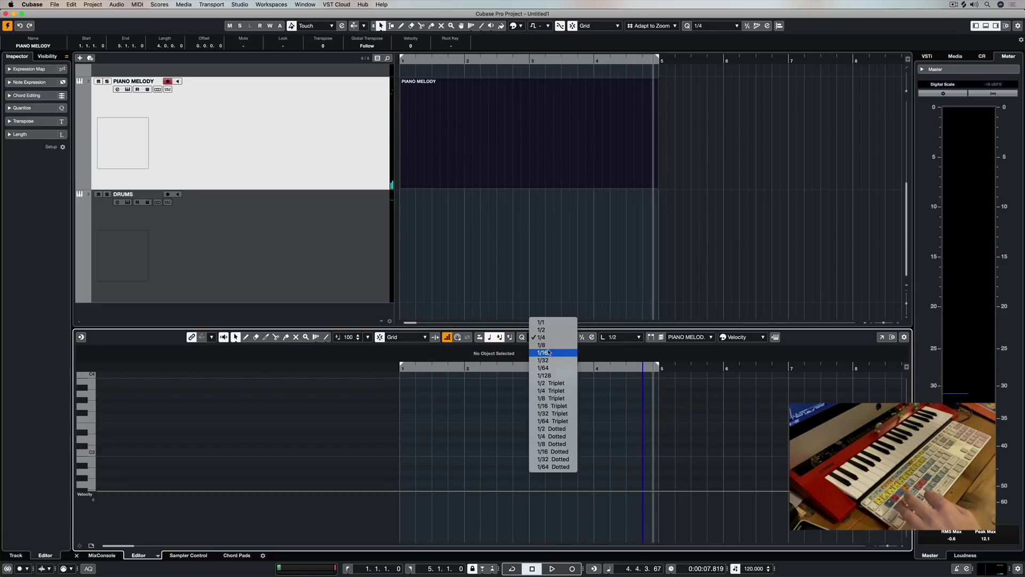
{"action": "left_click", "coordinate": [548, 352]}
{"action": "key", "text": "KP_Multiply"}
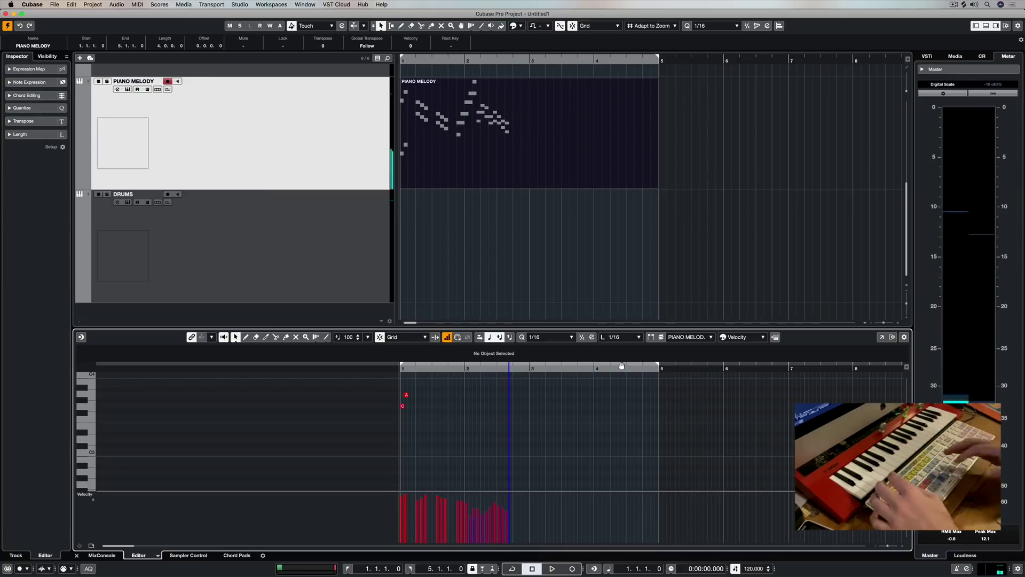
{"action": "key", "text": "space"}
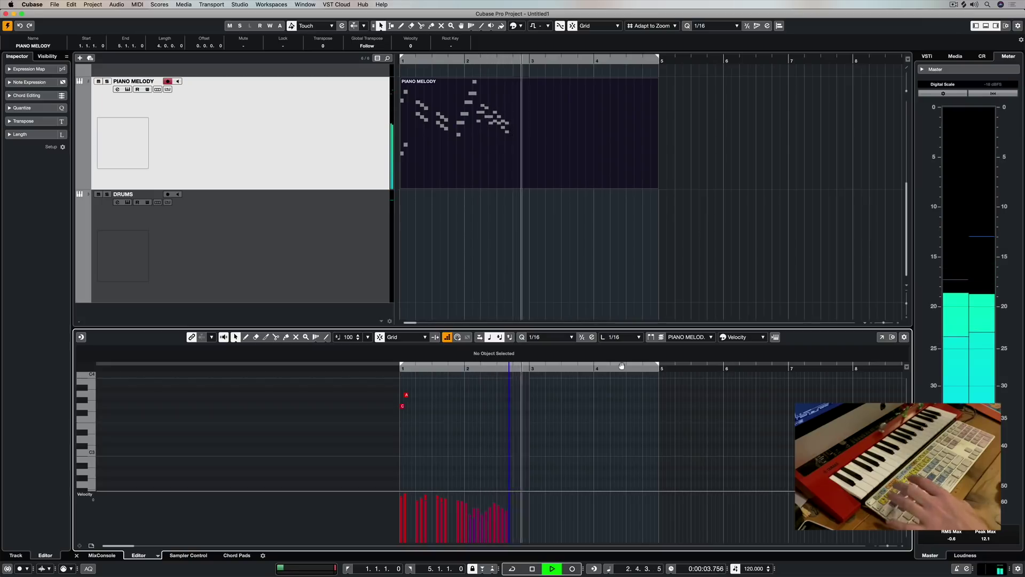
{"action": "key", "text": "space"}
- Select all the sixteenth notes, play them and display the note length settings
{"action": "scroll", "coordinate": [500, 416], "scroll_direction": "up", "scroll_amount": 8}
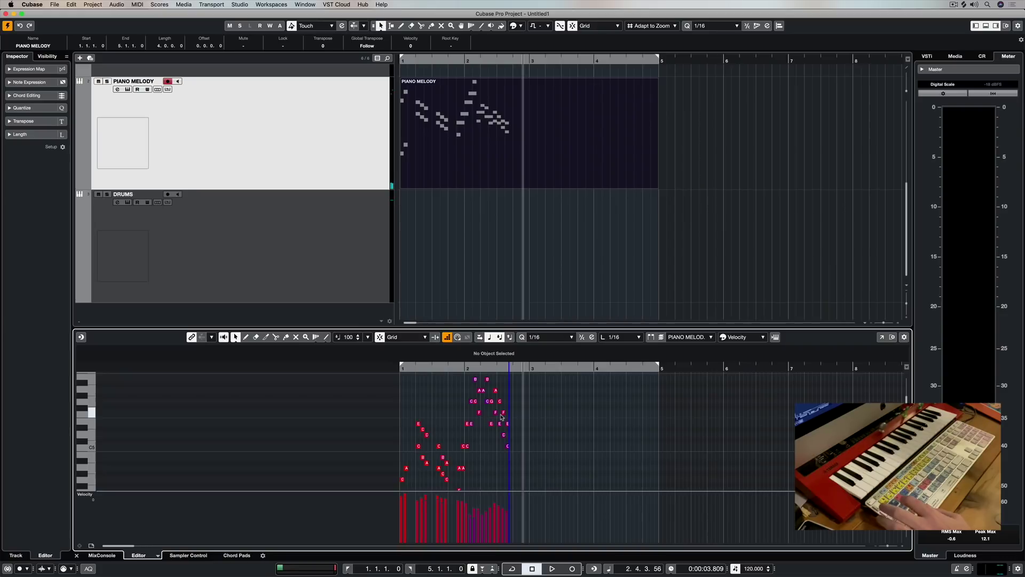
{"action": "key", "text": "super+a"}
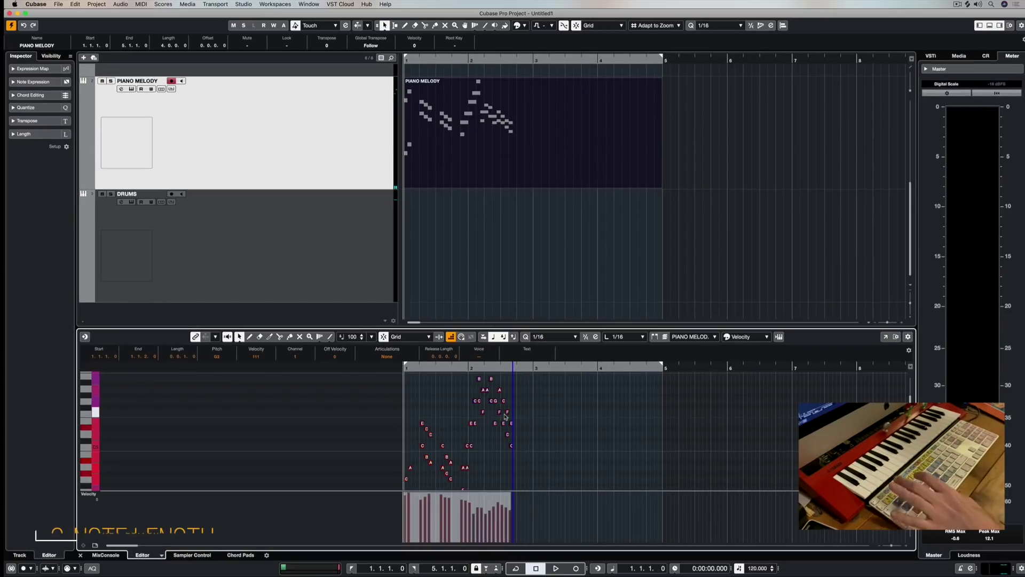
{"action": "key", "text": "space"}
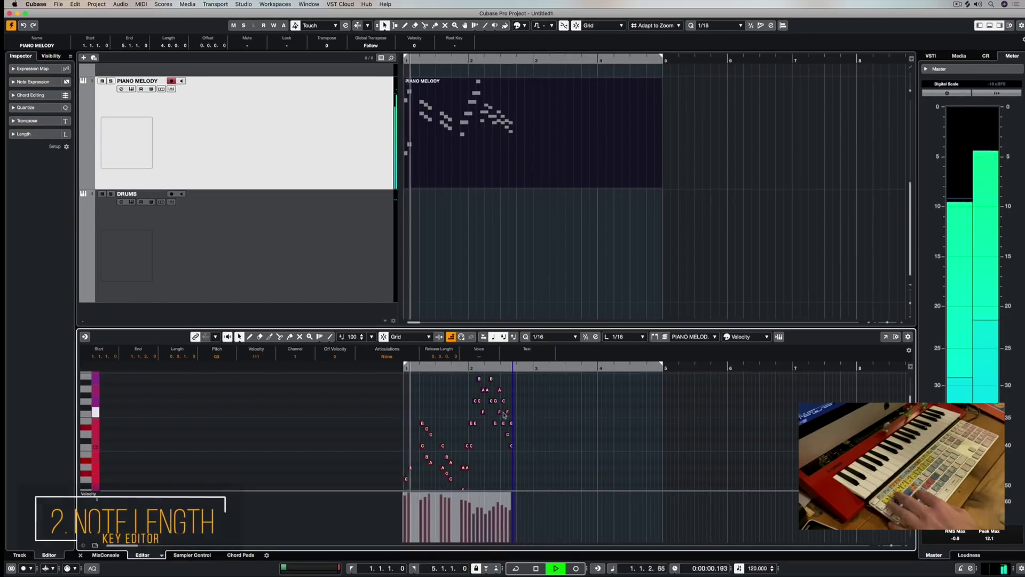
{"action": "left_click", "coordinate": [24, 134]}
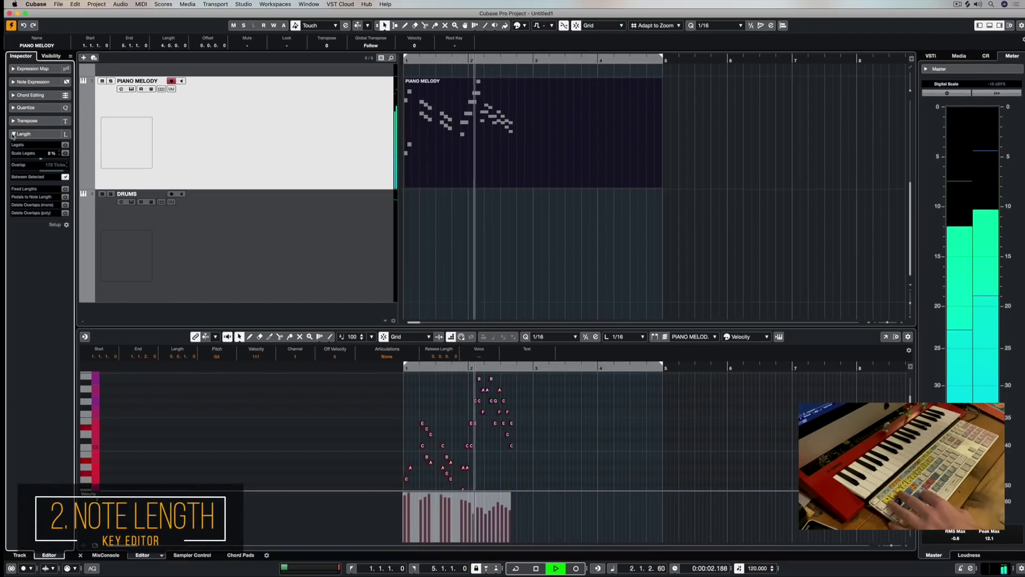
{"action": "key", "text": "space"}
- Shorten the selected notes by setting Scale Length to -47 % and play the result
{"action": "left_click_drag", "start_coordinate": [37, 165], "coordinate": [27, 162]}
{"action": "key", "text": "space"}
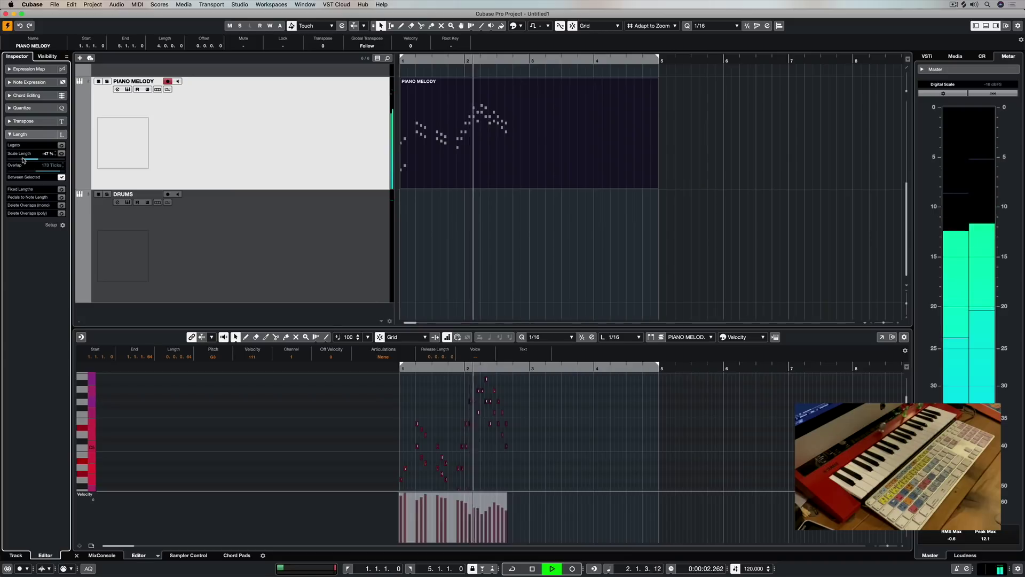
{"action": "key", "text": "space"}
- Lengthen the selected notes by raising the Scale Length value and listen to the result
{"action": "left_click_drag", "start_coordinate": [23, 160], "coordinate": [41, 173]}
{"action": "key", "text": "space"}
{"action": "key", "text": "space"}
{"action": "key", "text": "space"}
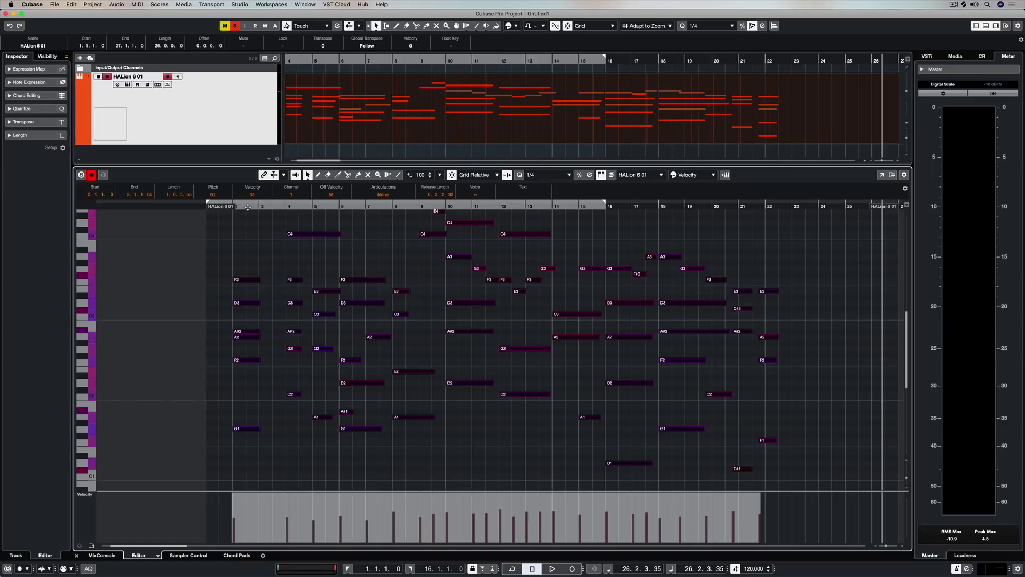
- Trim the HALion 6 01 part's start from bar 1 to bar 2 while playing it from the beginning
{"action": "key", "text": "Home"}
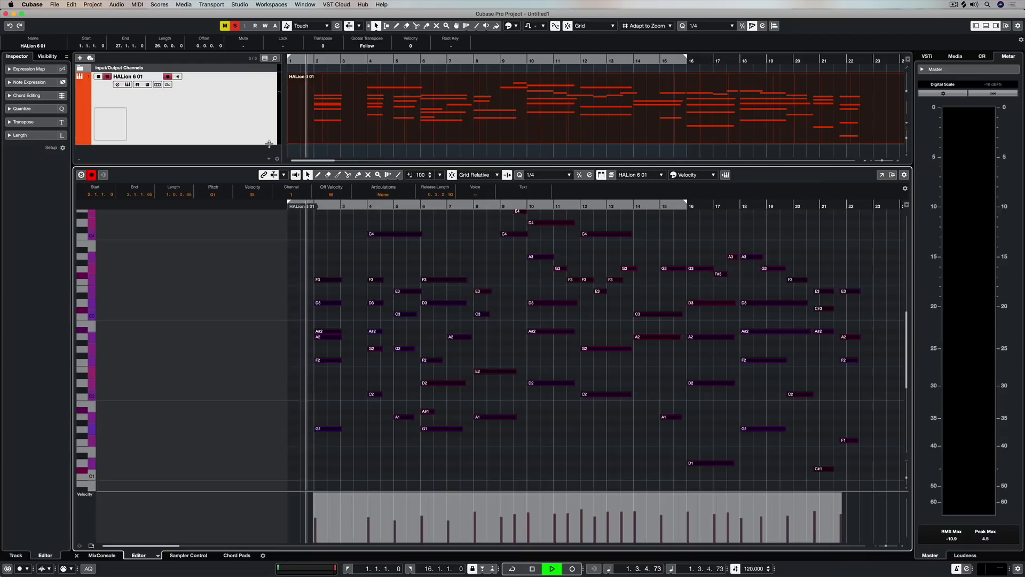
{"action": "left_click_drag", "start_coordinate": [289, 142], "coordinate": [315, 142]}
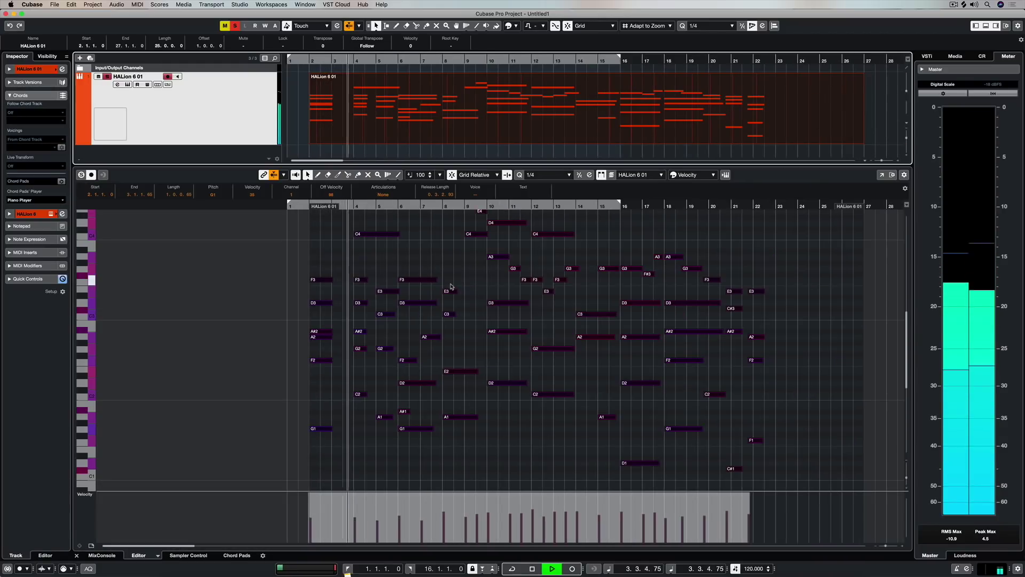
{"action": "key", "text": "h"}
{"action": "key", "text": "h"}
{"action": "key", "text": "h"}
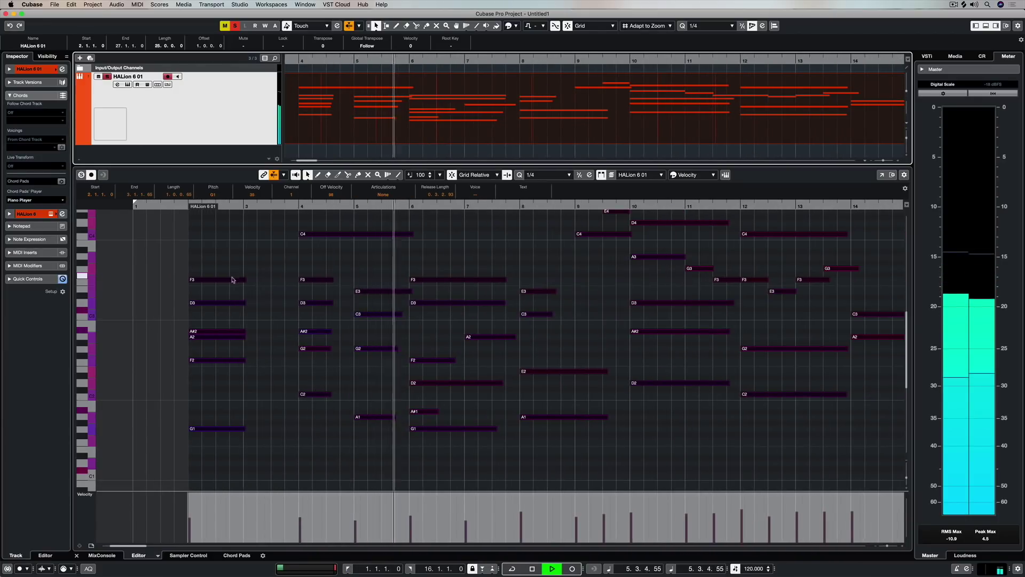
{"action": "key", "text": "space"}
- Audition the F3, D3 and A#2 notes of the bar 2 chord one at a time
{"action": "left_click", "coordinate": [367, 280]}
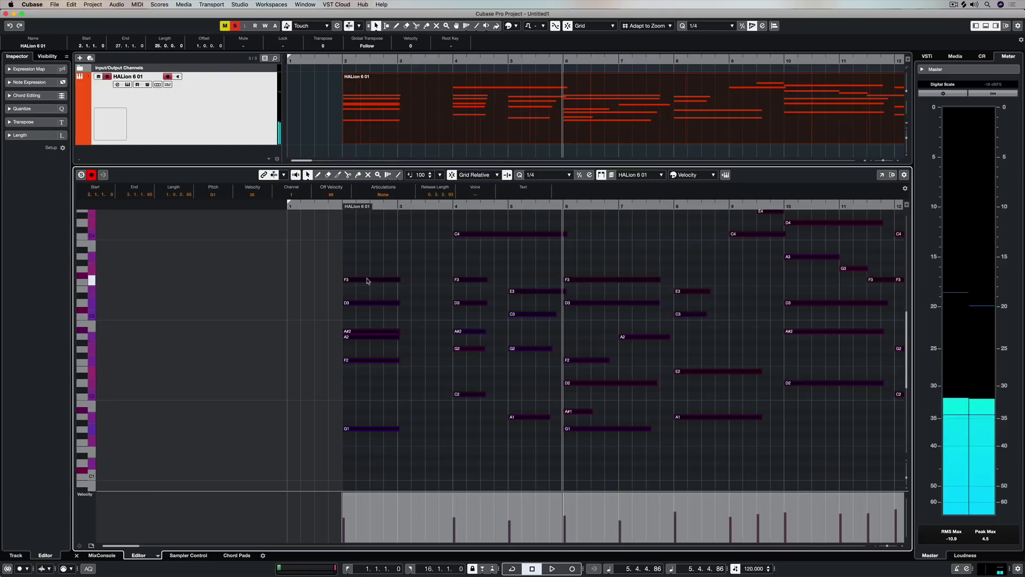
{"action": "left_click", "coordinate": [367, 280]}
{"action": "left_click", "coordinate": [375, 303]}
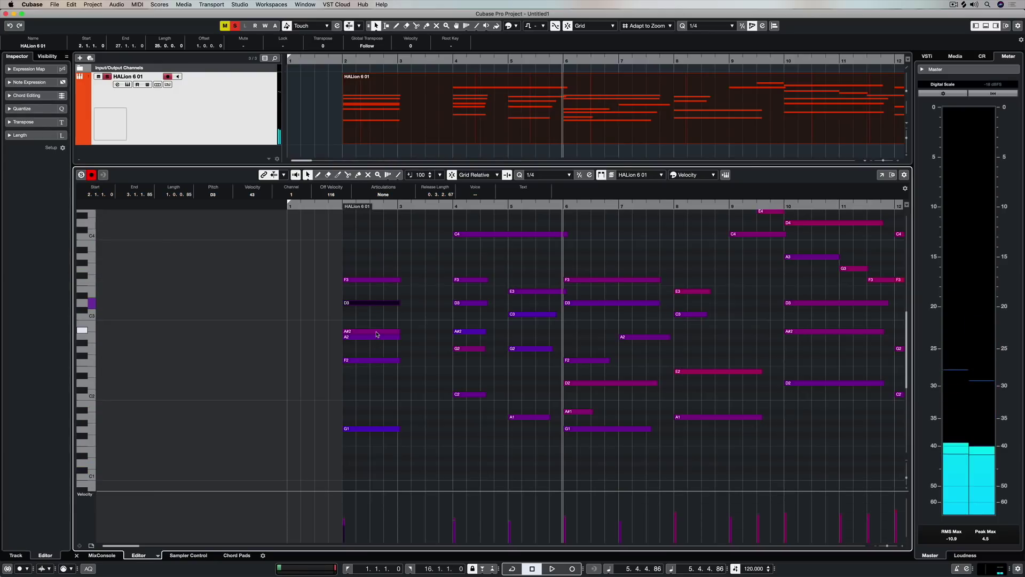
{"action": "left_click", "coordinate": [373, 331]}
- Play the HALion 6 01 part from bar 2 into bar 6 and select all notes of the bar 2 chord
{"action": "left_click", "coordinate": [380, 207]}
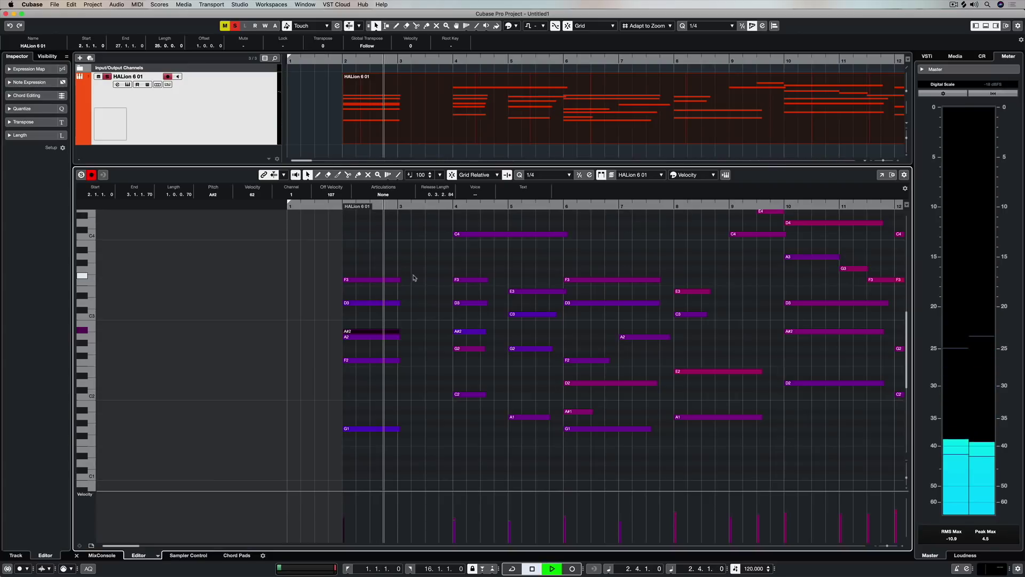
{"action": "key", "text": "space"}
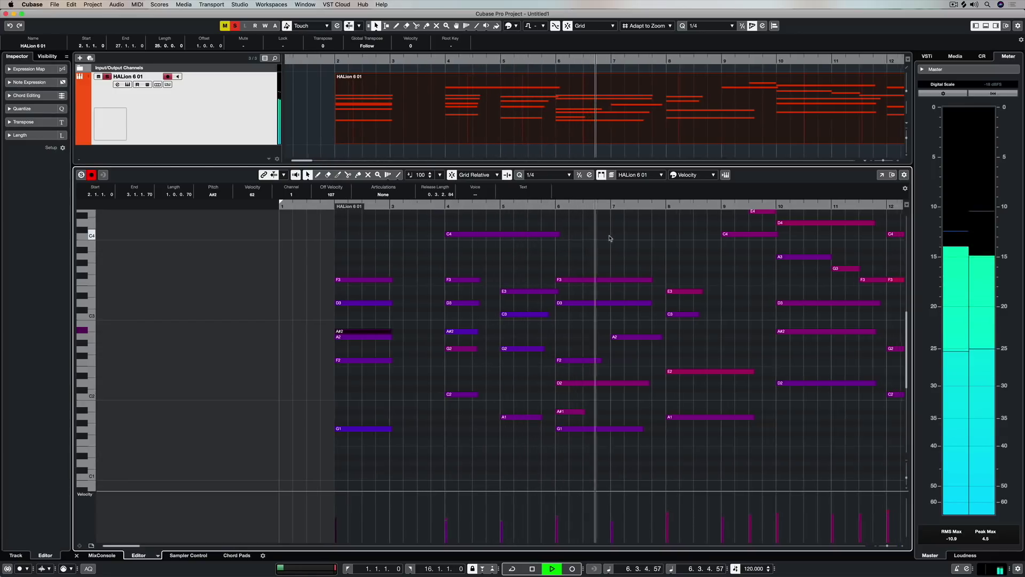
{"action": "key", "text": "space"}
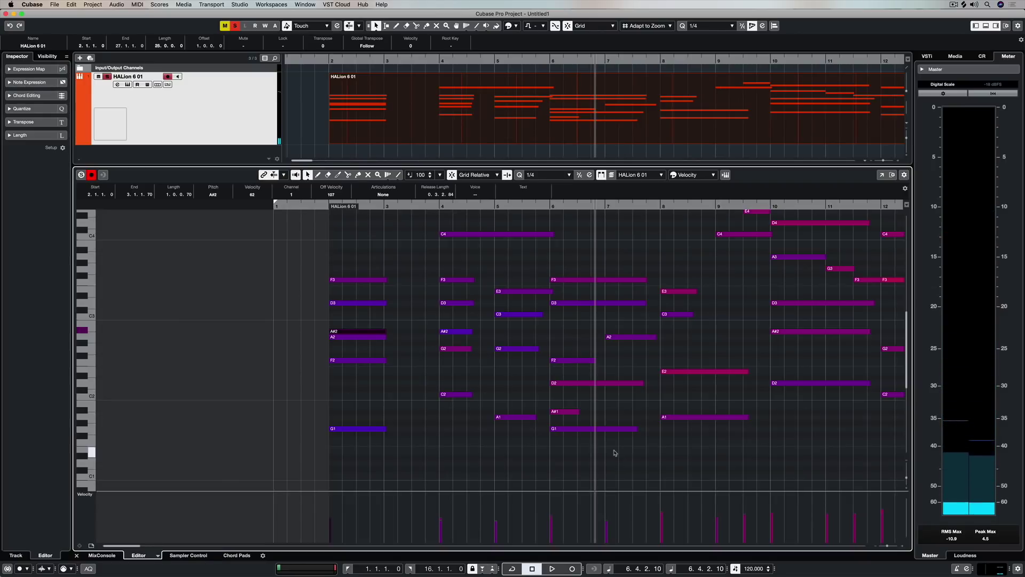
{"action": "left_click", "coordinate": [359, 335]}
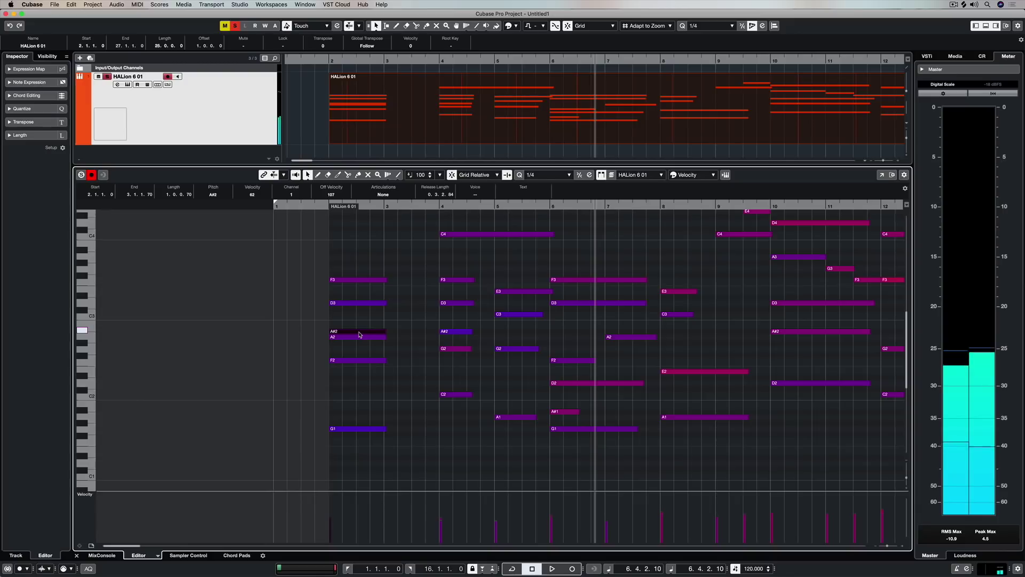
{"action": "left_click_drag", "start_coordinate": [359, 261], "coordinate": [333, 484]}
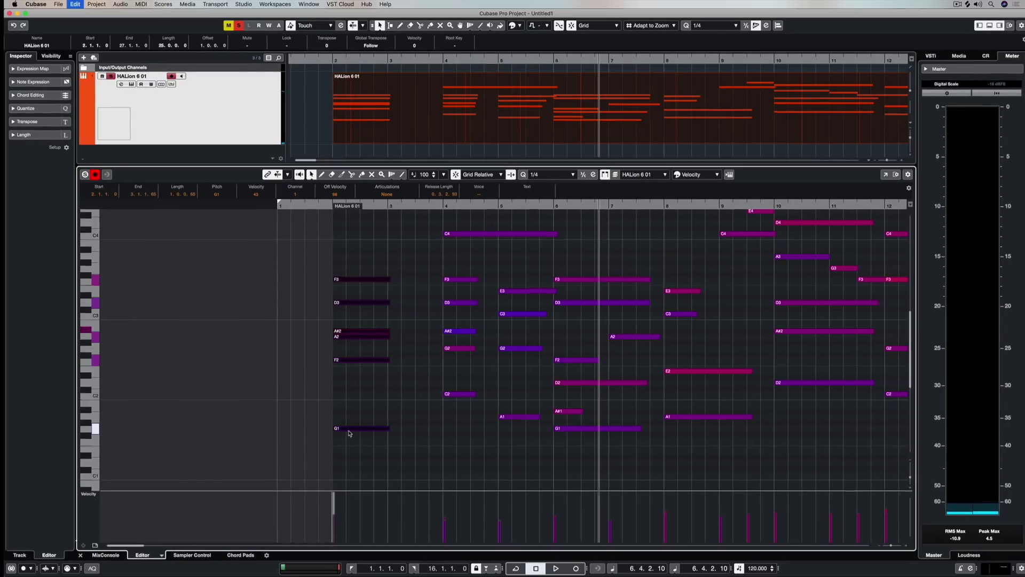
- Try giving all notes in the part the same velocity, check them along the timeline, and undo the velocity change
{"action": "key", "text": "super+a"}
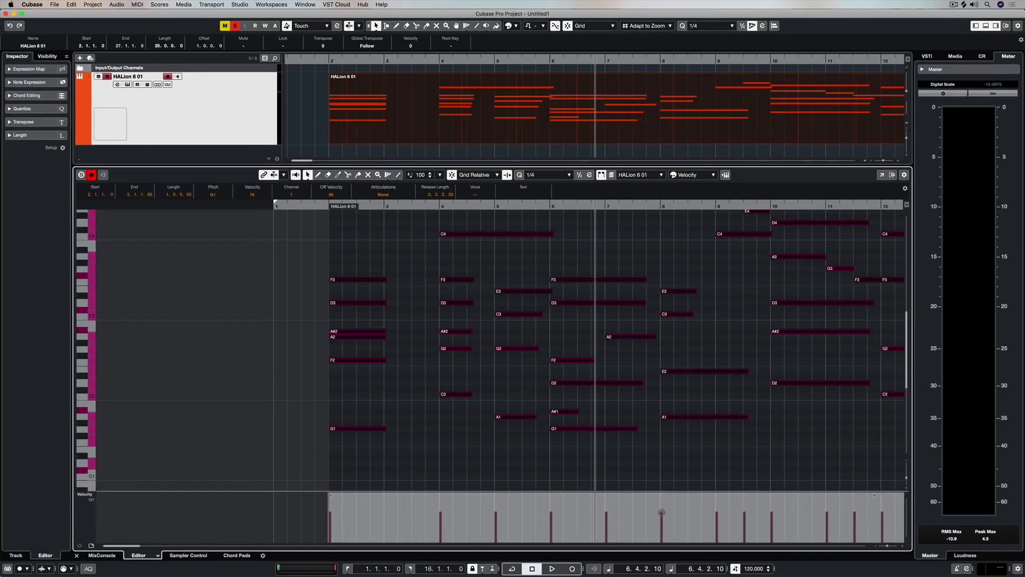
{"action": "scroll", "coordinate": [667, 467], "scroll_direction": "right", "scroll_amount": 10}
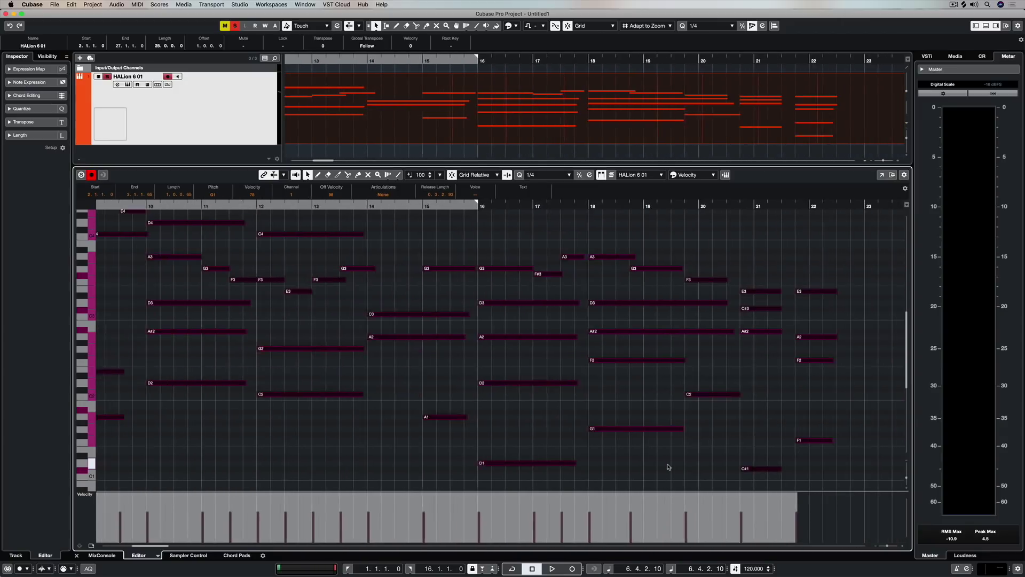
{"action": "scroll", "coordinate": [667, 466], "scroll_direction": "left", "scroll_amount": 5}
{"action": "key", "text": "super+z"}
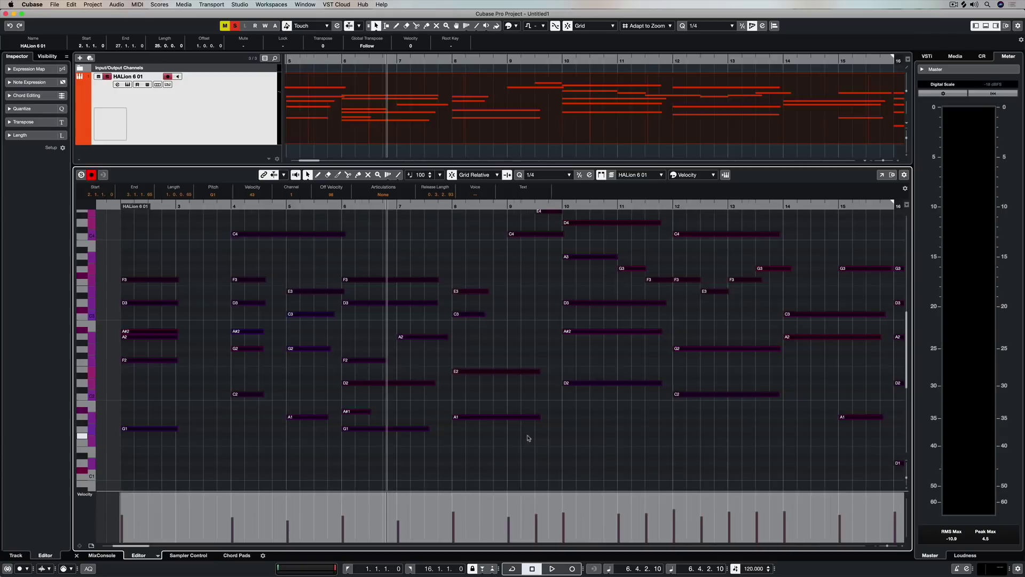
- Show CC 64 (Sustain) in the controller lane below the HALion 6 01 notes
{"action": "scroll", "coordinate": [528, 438], "scroll_direction": "left", "scroll_amount": 5}
{"action": "left_click", "coordinate": [81, 494]}
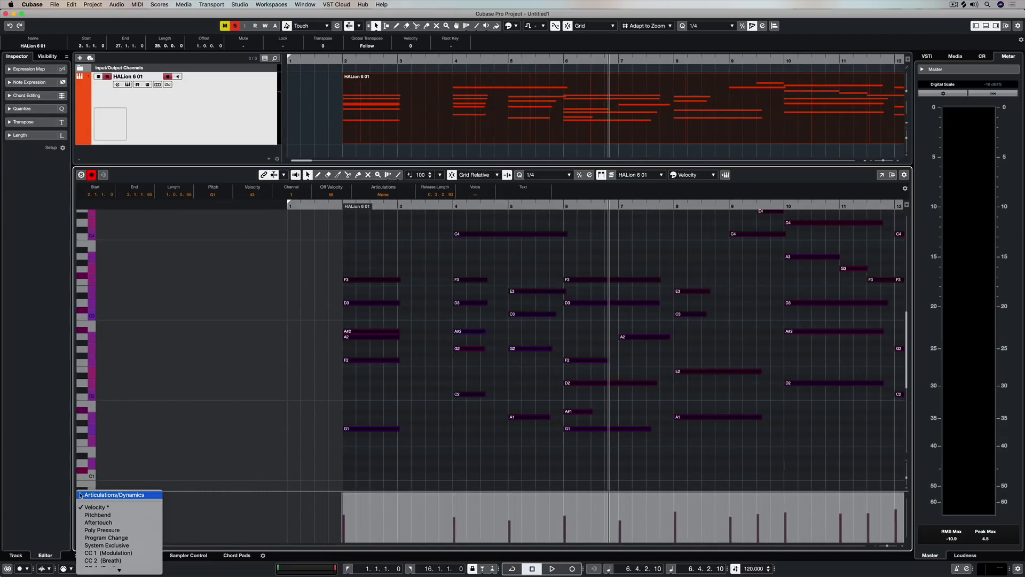
{"action": "mouse_move", "coordinate": [114, 571]}
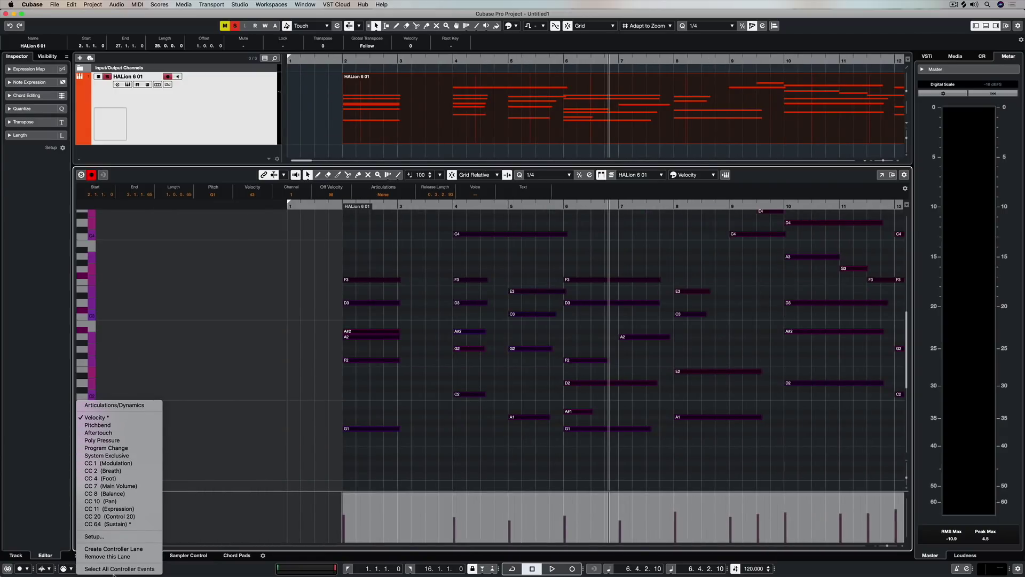
{"action": "left_click", "coordinate": [114, 524]}
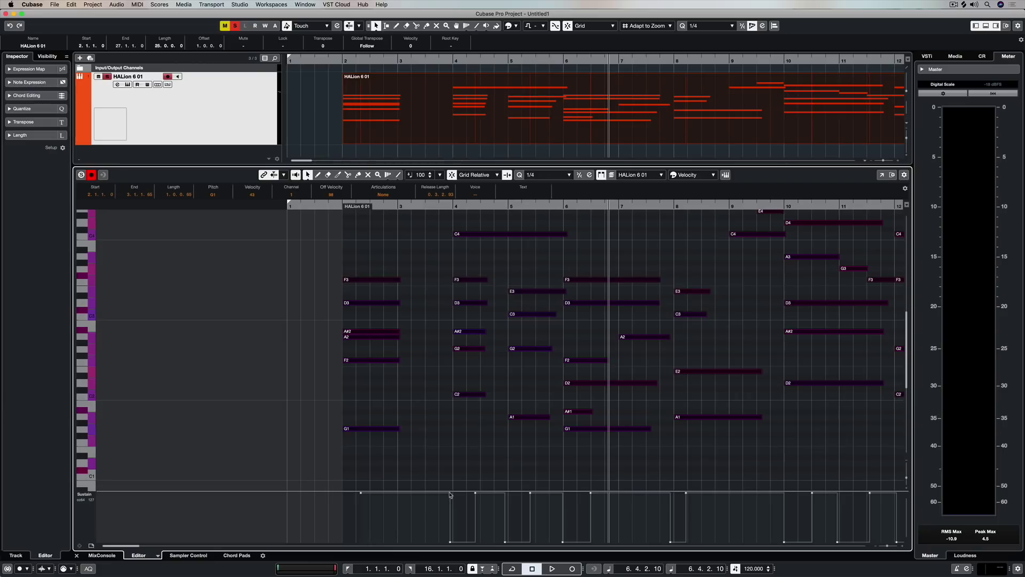
- Play the HALion 6 01 part from bar 2 to bar 6 to hear the chords with the sustain pedal
{"action": "left_click", "coordinate": [347, 208]}
{"action": "key", "text": "space"}
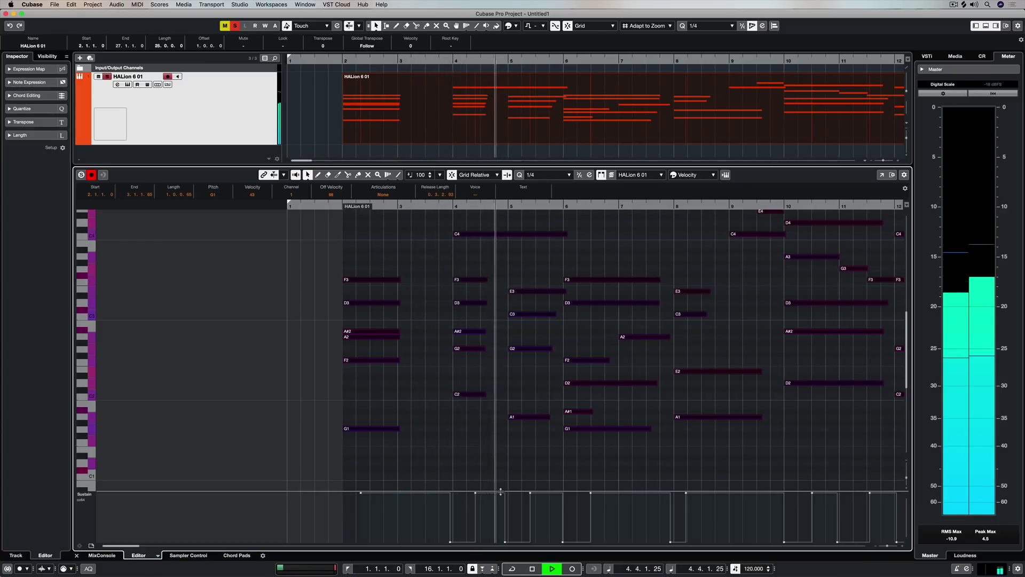
{"action": "key", "text": "space"}
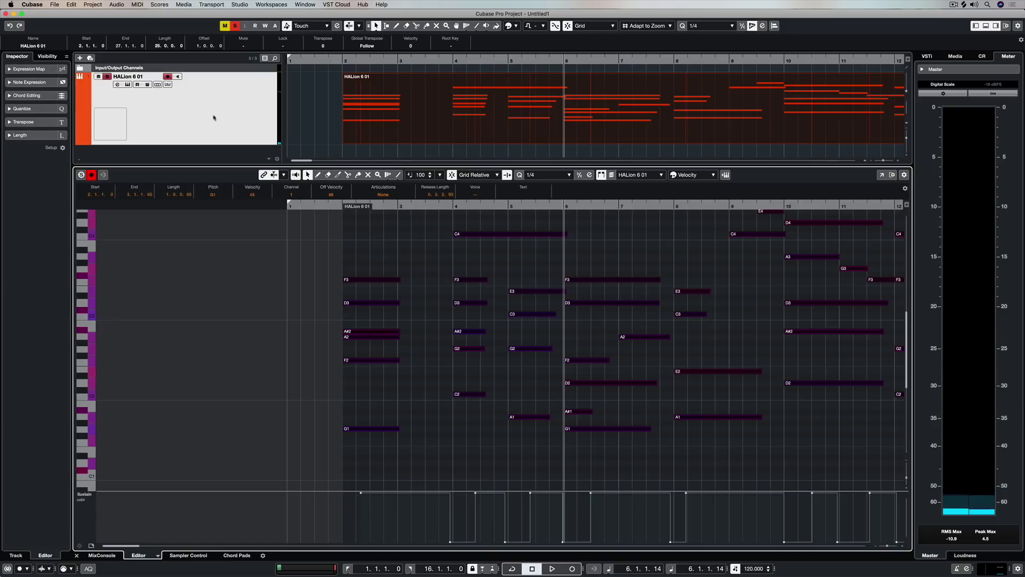
- Convert the HALion 6 01 part's sustain pedal data into note lengths with Pedals to Note Length
{"action": "left_click", "coordinate": [233, 117]}
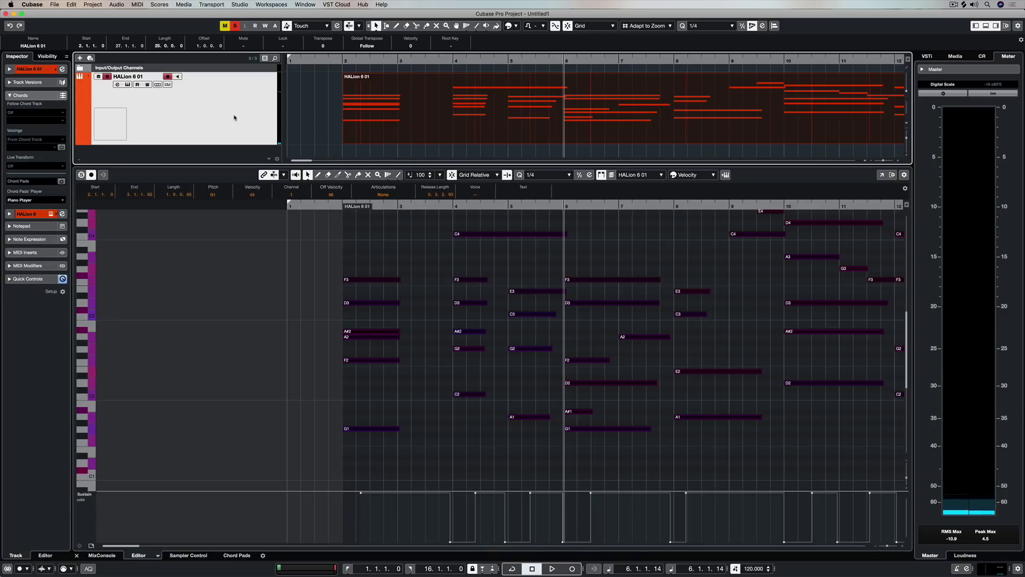
{"action": "double_click", "coordinate": [417, 112]}
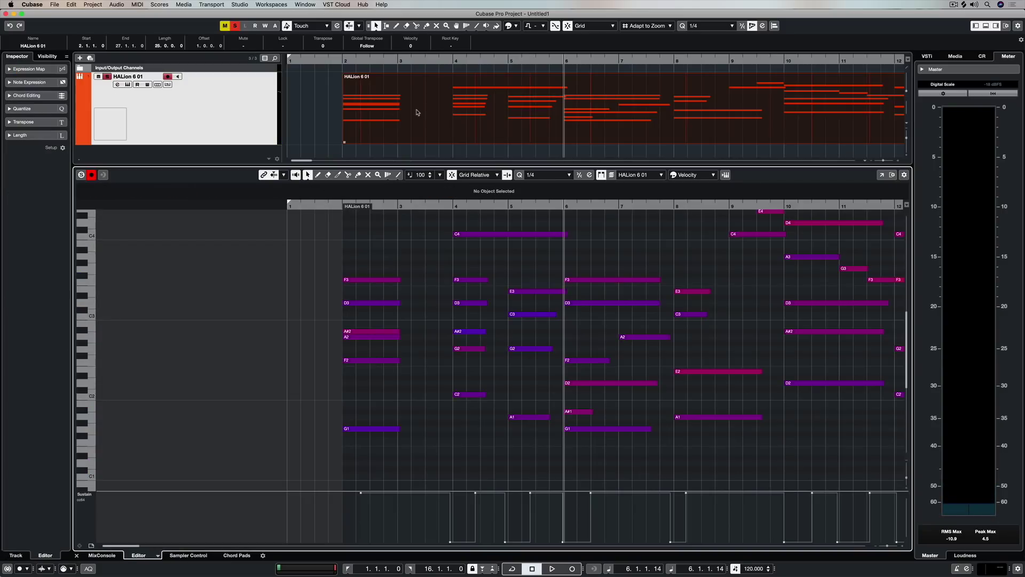
{"action": "left_click", "coordinate": [10, 136]}
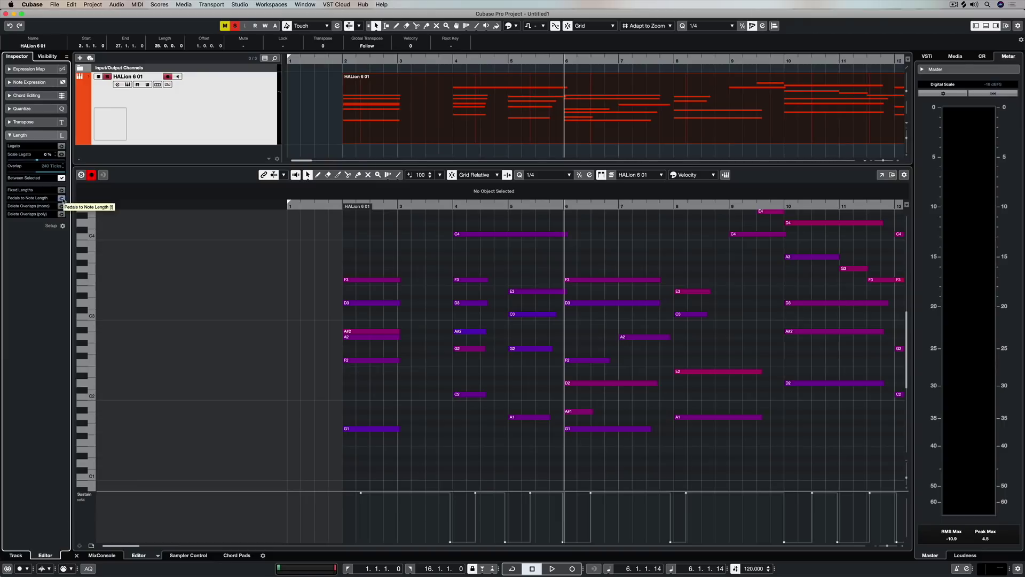
{"action": "left_click", "coordinate": [61, 198]}
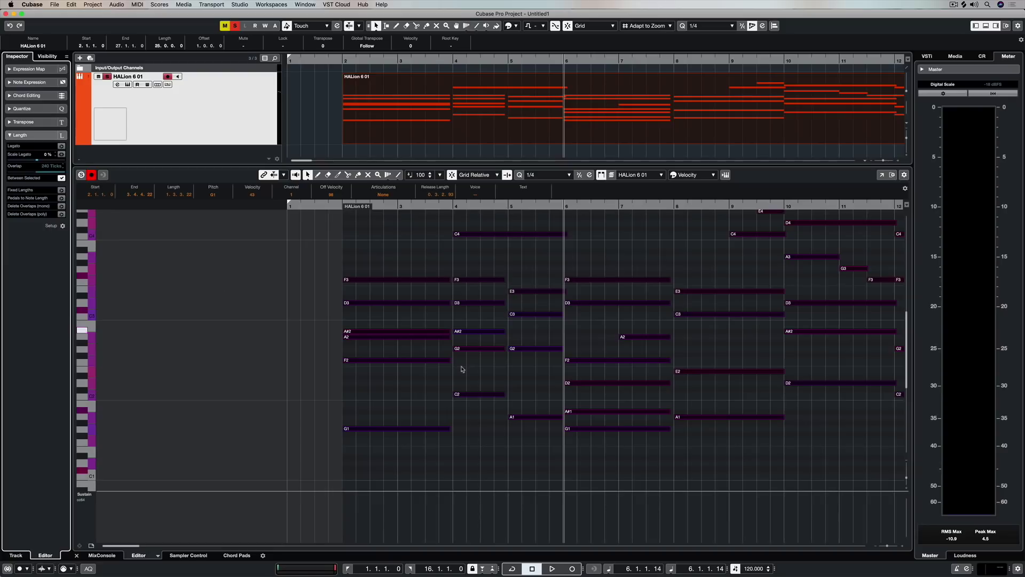
- Play the part with its extended notes from just before bar 2 and show Velocity in the controller lane again
{"action": "left_click", "coordinate": [334, 206]}
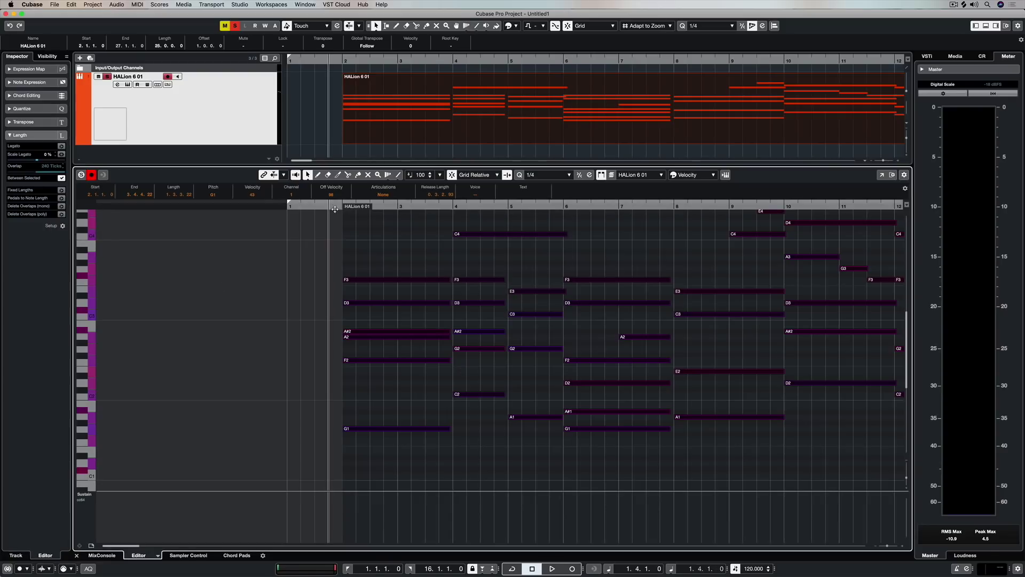
{"action": "key", "text": "space"}
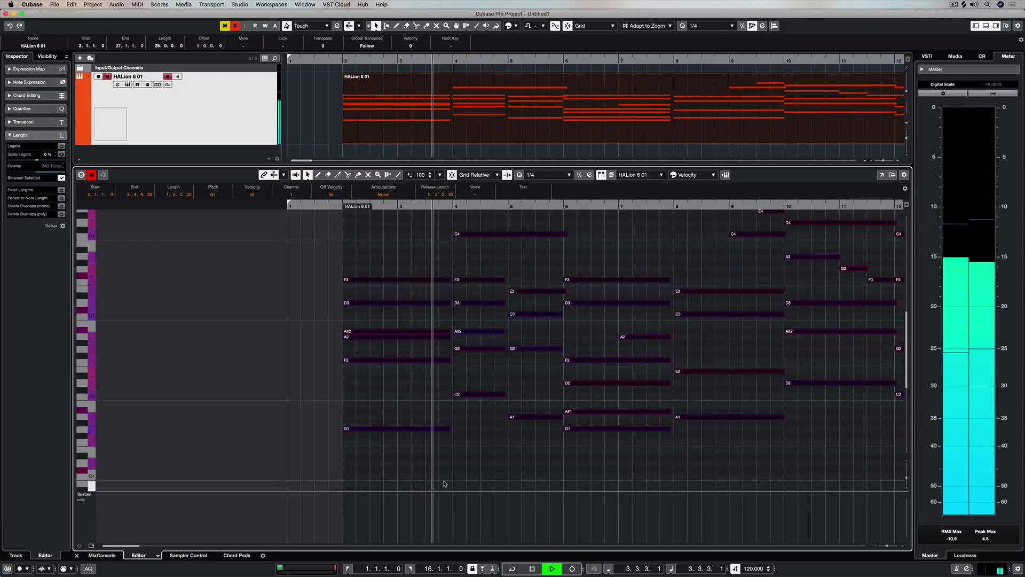
{"action": "left_click", "coordinate": [84, 496]}
{"action": "left_click", "coordinate": [395, 380]}
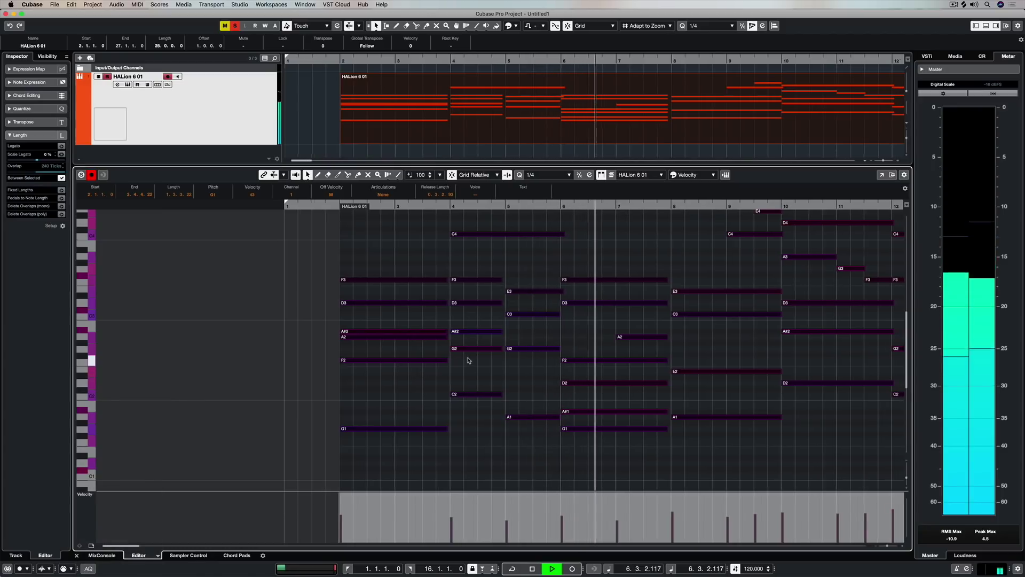
{"action": "key", "text": "space"}
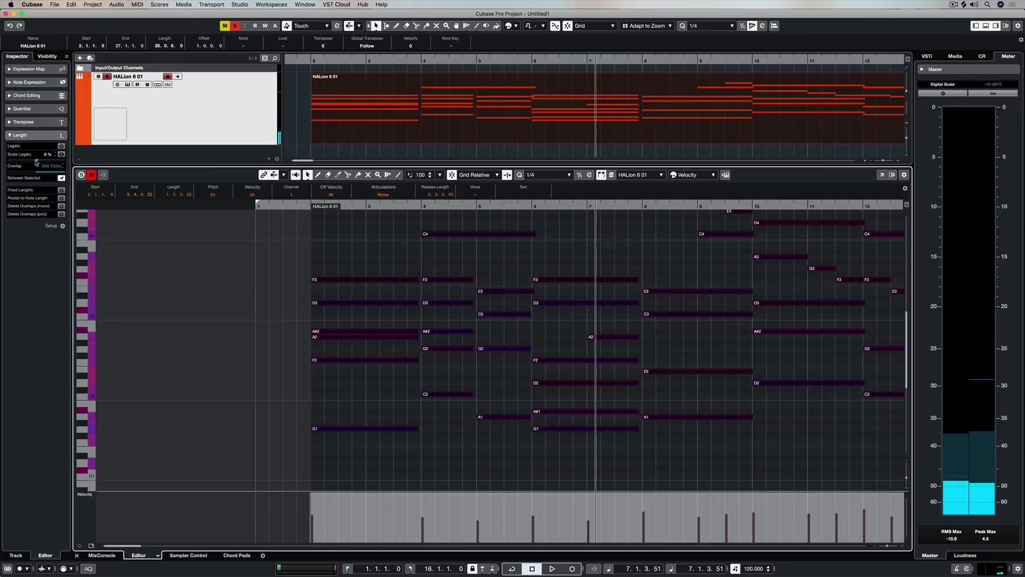
- Scale the length of all notes by -17 % and play the part from bar 2 into bar 6
{"action": "left_click_drag", "start_coordinate": [36, 162], "coordinate": [31, 161]}
{"action": "left_click", "coordinate": [348, 206]}
{"action": "left_click_drag", "start_coordinate": [349, 206], "coordinate": [381, 206]}
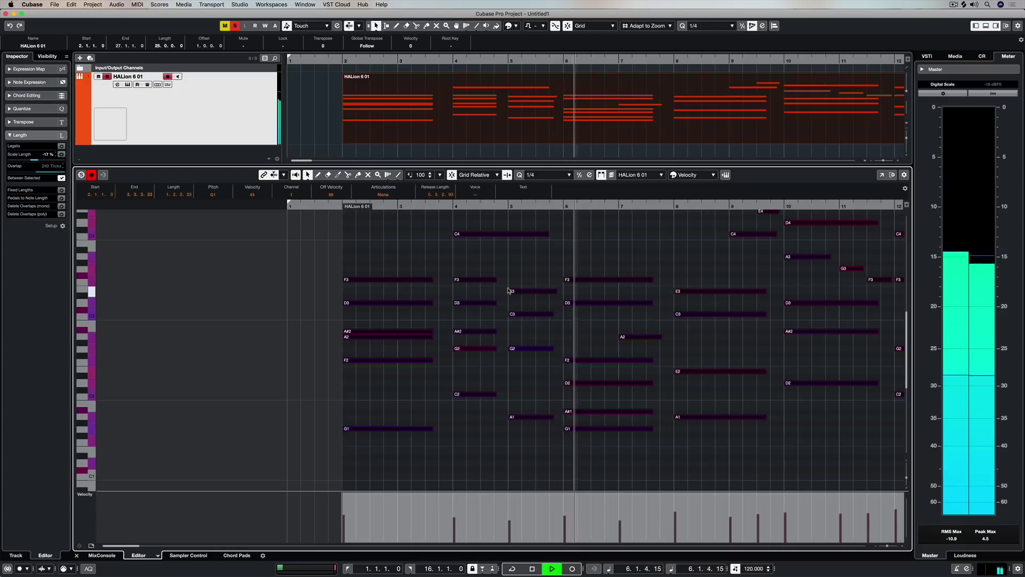
{"action": "scroll", "coordinate": [508, 290], "scroll_direction": "right", "scroll_amount": 1}
{"action": "key", "text": "space"}
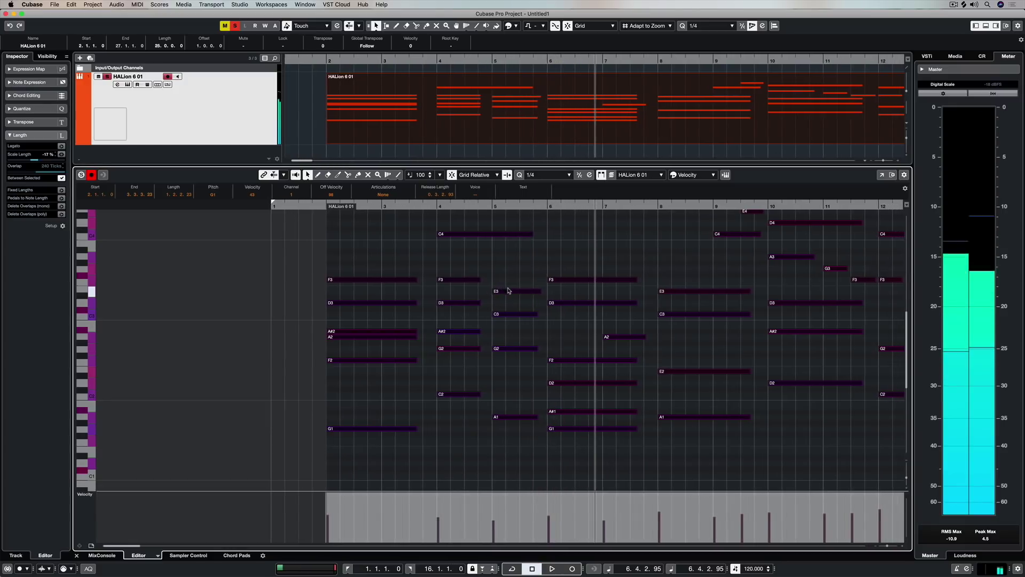
- Apply Legato to the notes at 100 % with an overlap of 240 ticks and play the part
{"action": "left_click", "coordinate": [61, 145]}
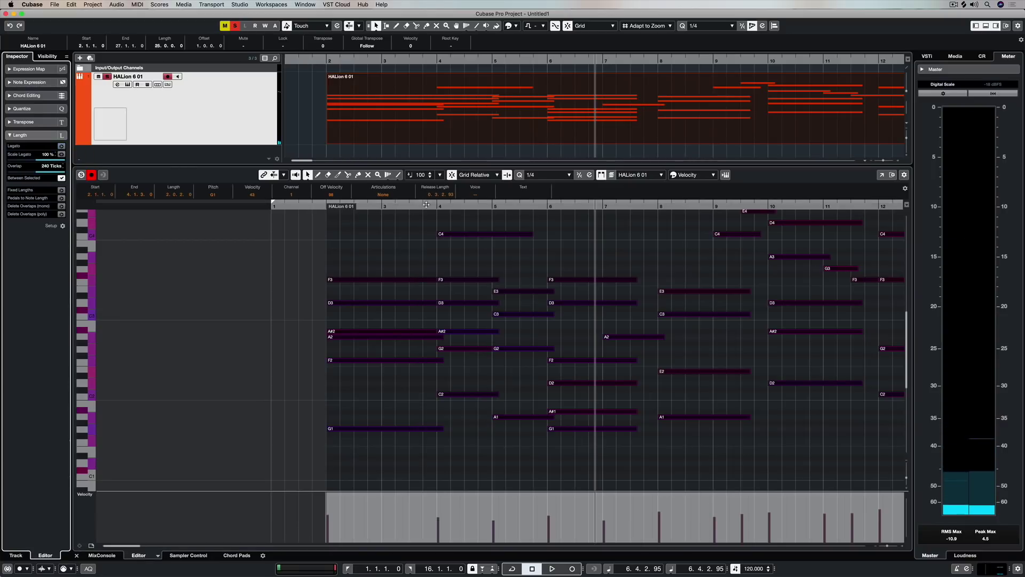
{"action": "left_click", "coordinate": [379, 206]}
{"action": "key", "text": "space"}
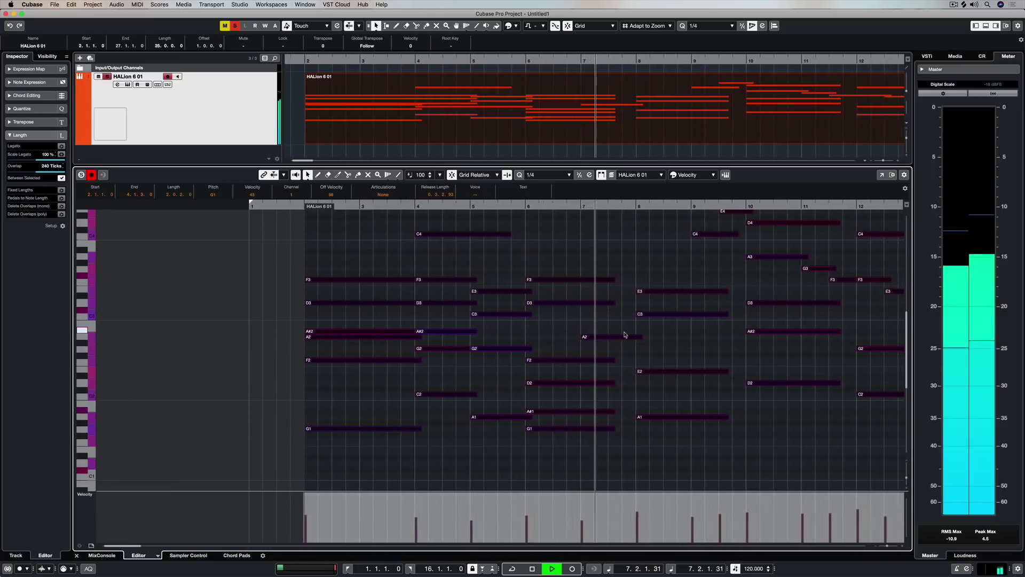
- Scale the note lengths to -16 %, stop playback, and reapply the legato at 100 % with a 240-tick overlap
{"action": "left_click_drag", "start_coordinate": [64, 159], "coordinate": [34, 162]}
{"action": "key", "text": "space"}
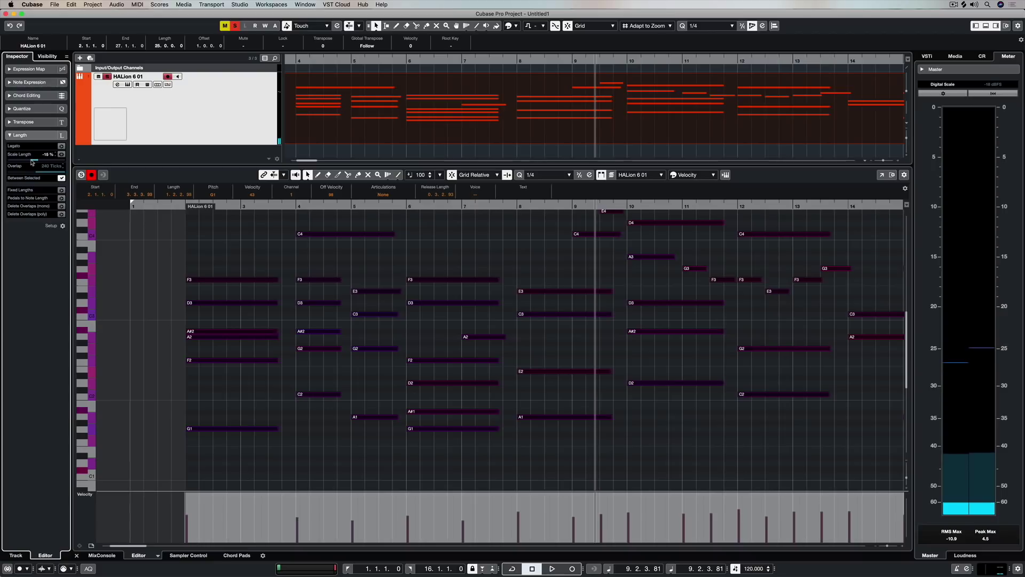
{"action": "left_click", "coordinate": [61, 179]}
{"action": "scroll", "coordinate": [682, 333], "scroll_direction": "right", "scroll_amount": 4}
{"action": "scroll", "coordinate": [683, 333], "scroll_direction": "up", "scroll_amount": 3}
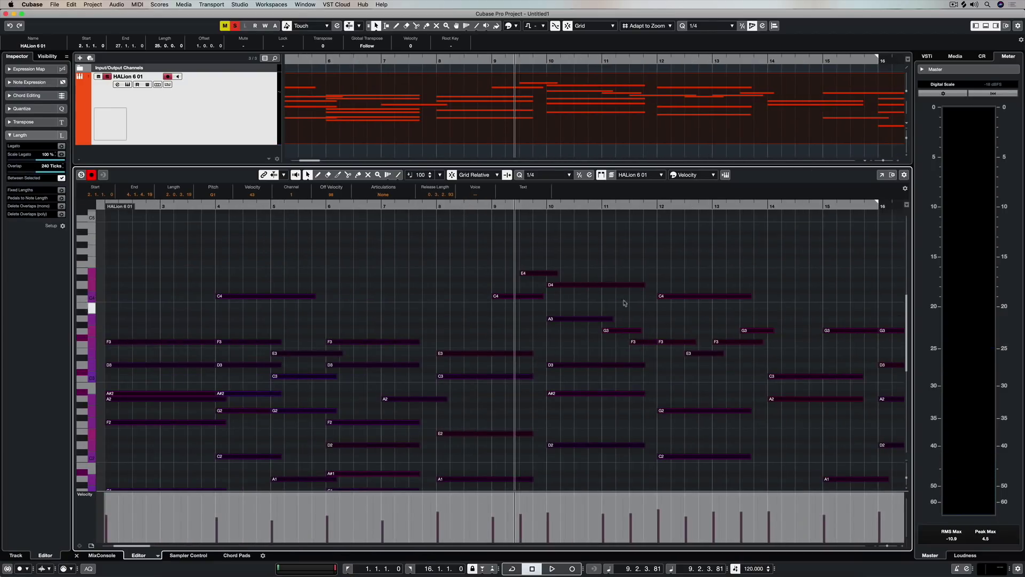
- Activate Record in Editor, record a melody over the chords from the project start, and undo the recording
{"action": "left_click", "coordinate": [85, 174]}
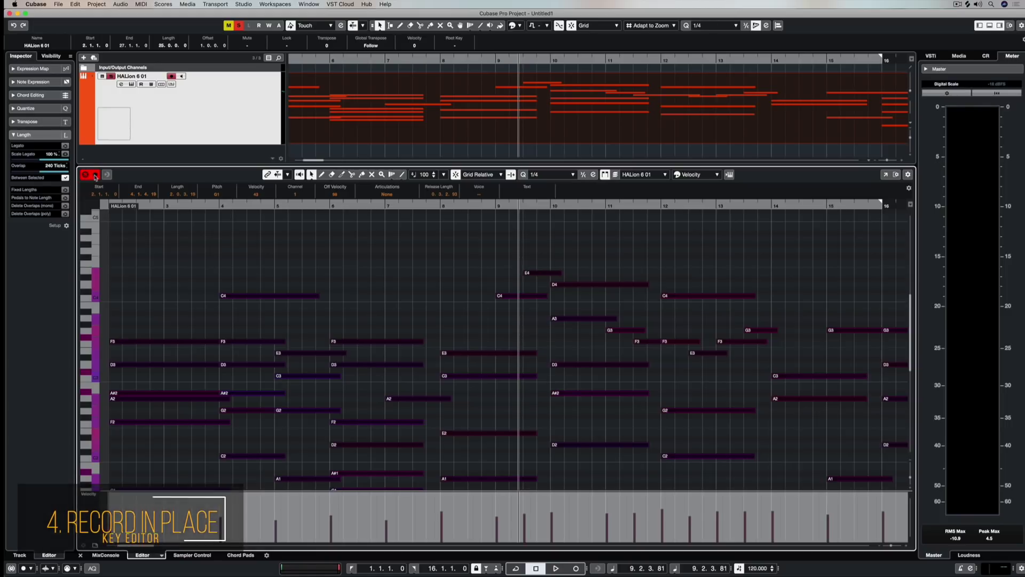
{"action": "key", "text": "Home"}
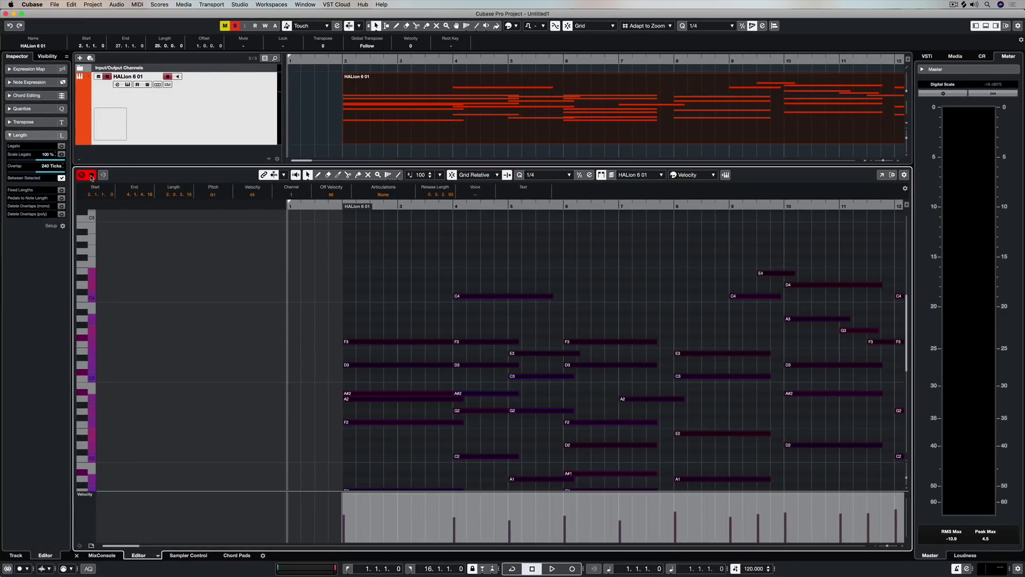
{"action": "key", "text": "KP_Multiply"}
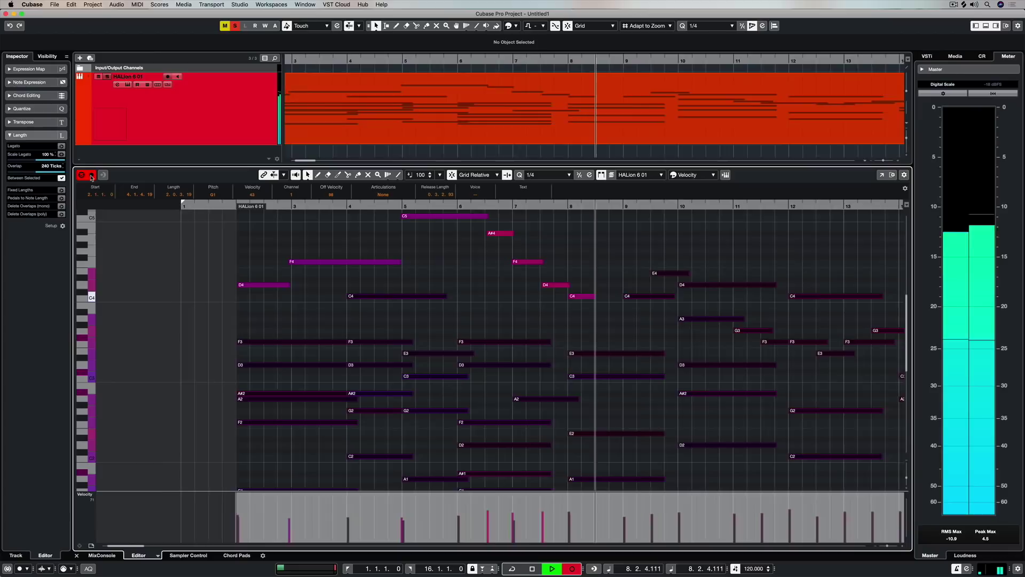
{"action": "key", "text": "space"}
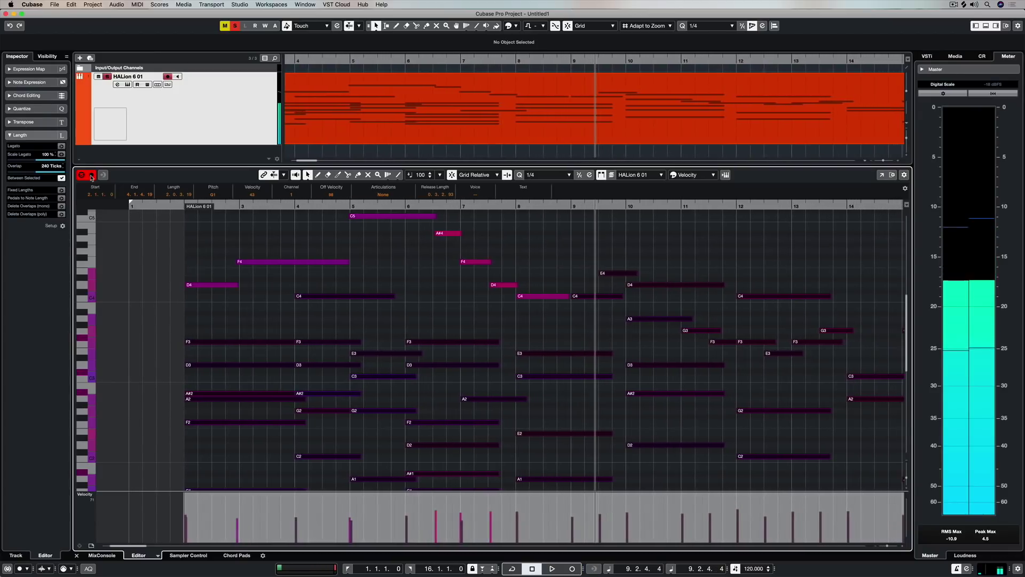
{"action": "key", "text": "super+z"}
- Draw four quarter-note min7/b5 chords across bar 1 of the empty part, on the roots G3, G#3, F3 and G3
{"action": "left_click", "coordinate": [30, 186]}
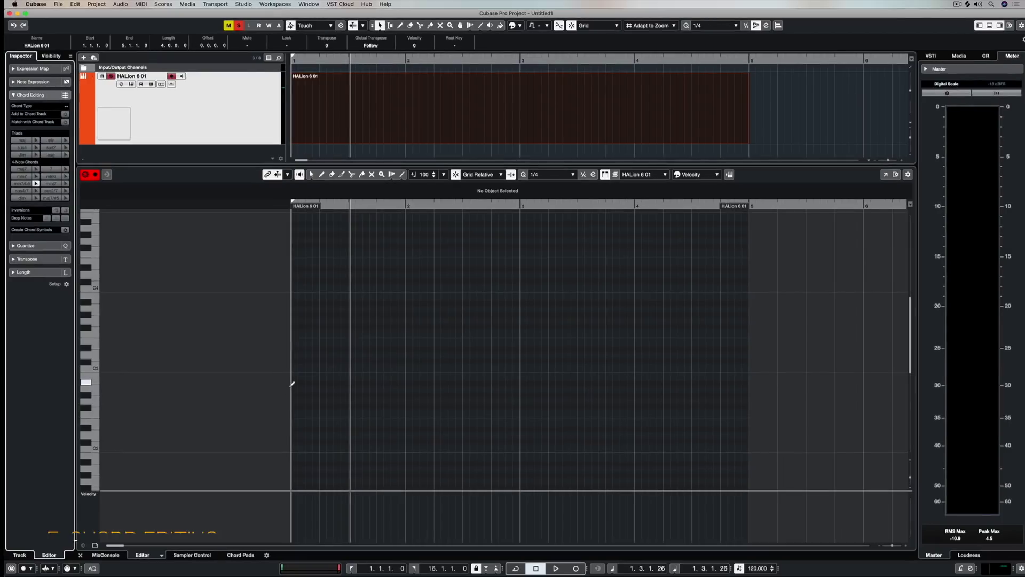
{"action": "left_click", "coordinate": [93, 302]}
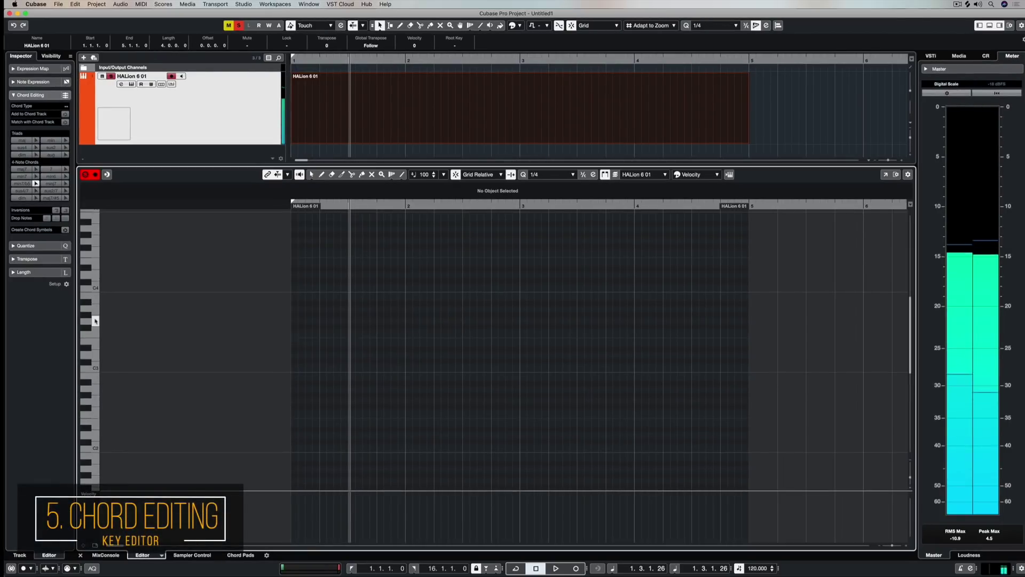
{"action": "left_click", "coordinate": [298, 319]}
{"action": "left_click_drag", "start_coordinate": [317, 319], "coordinate": [320, 320]}
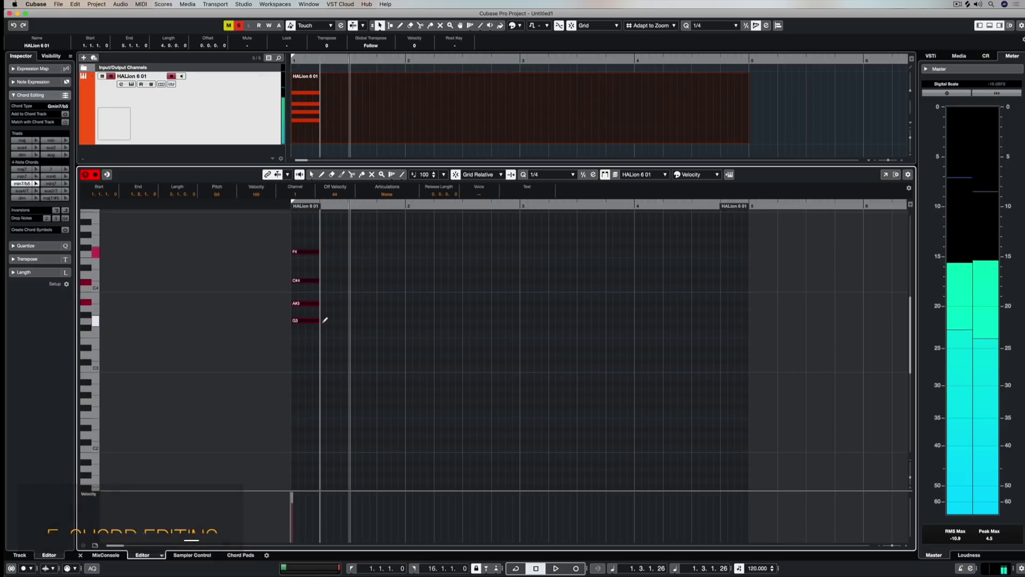
{"action": "mouse_move", "coordinate": [319, 315]}
{"action": "left_mouse_down"}
{"action": "mouse_move", "coordinate": [367, 330]}
{"action": "mouse_move", "coordinate": [402, 318]}
{"action": "left_mouse_up"}
- Change the second chord of bar 1 to min7 and play the progression from the start
{"action": "key", "text": "1"}
{"action": "left_click", "coordinate": [330, 315]}
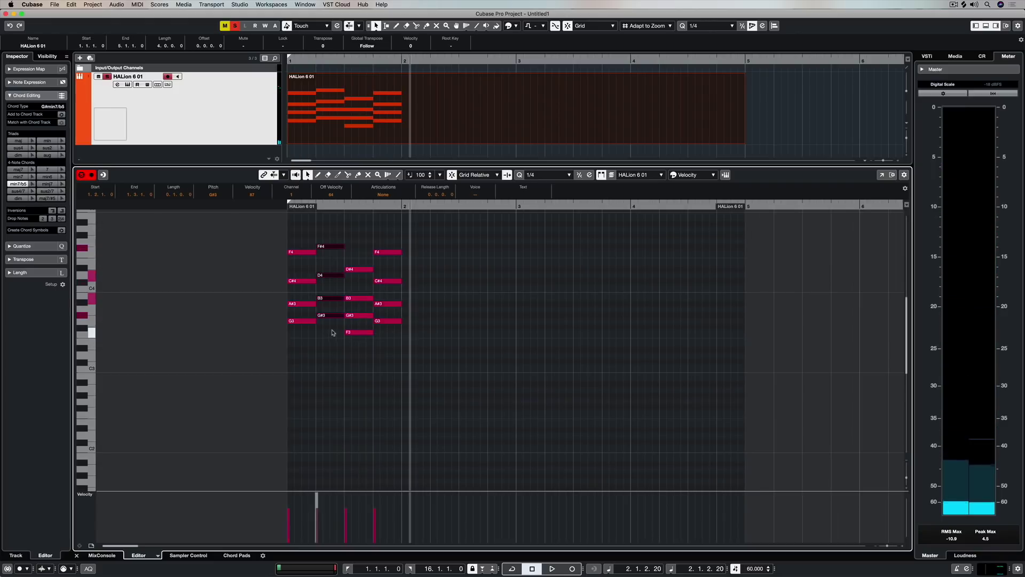
{"action": "left_click", "coordinate": [17, 177]}
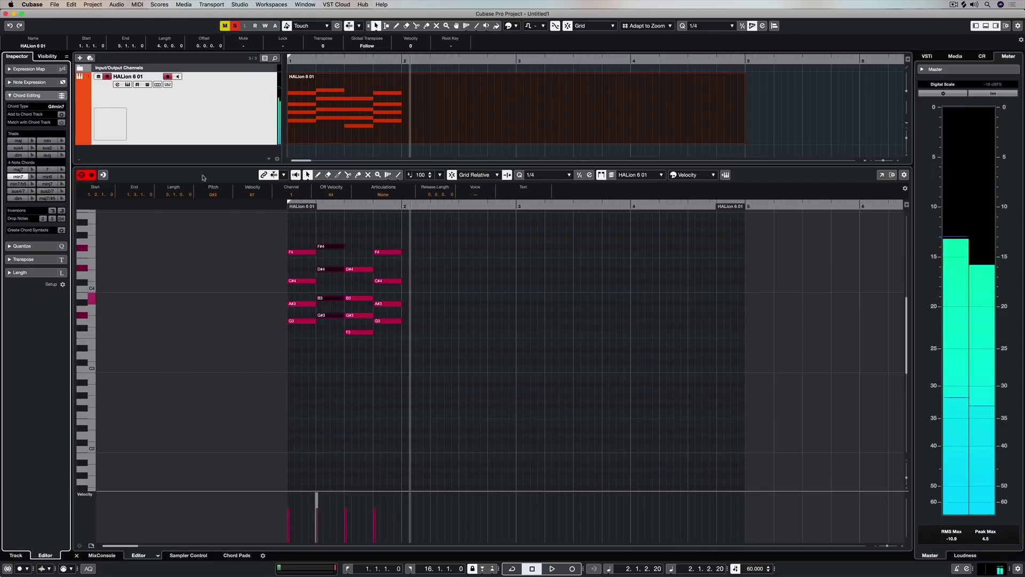
{"action": "key", "text": "space"}
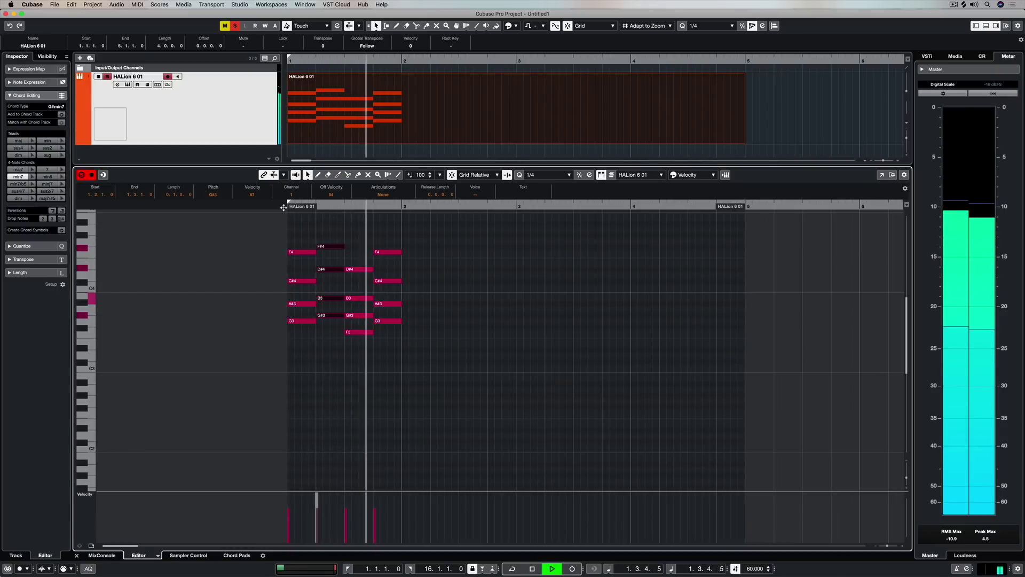
{"action": "key", "text": "space"}
- Change the fourth chord of bar 1 to aug and invert it by moving its highest note to the bottom
{"action": "left_click_drag", "start_coordinate": [389, 244], "coordinate": [393, 346]}
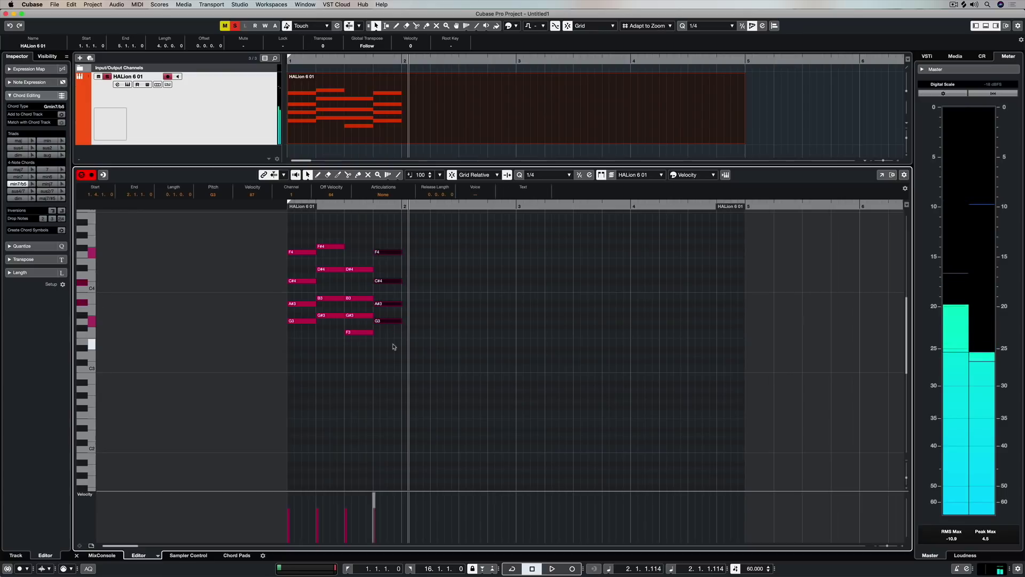
{"action": "left_click", "coordinate": [48, 154]}
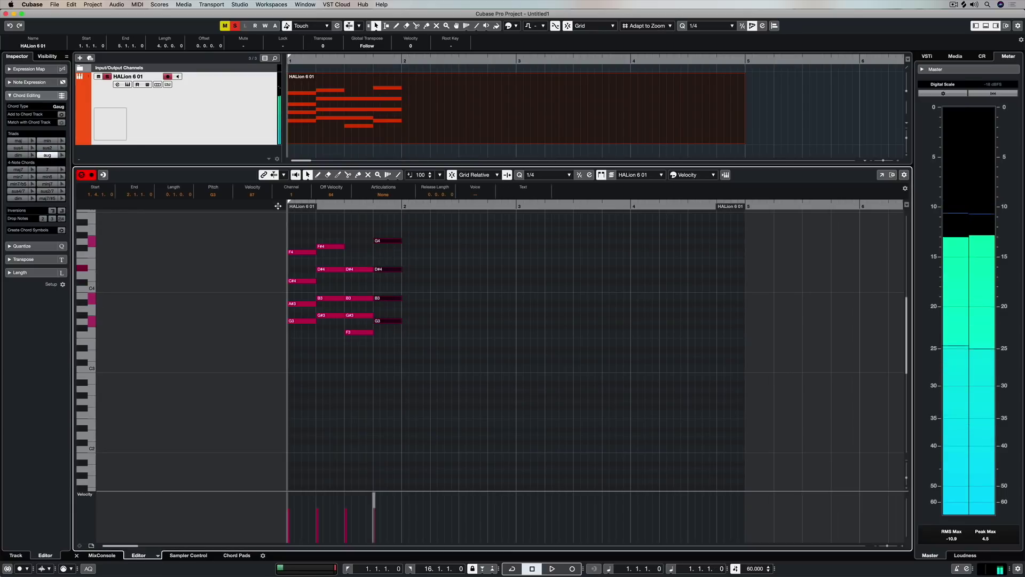
{"action": "left_click", "coordinate": [53, 210]}
{"action": "key", "text": "alt+space"}
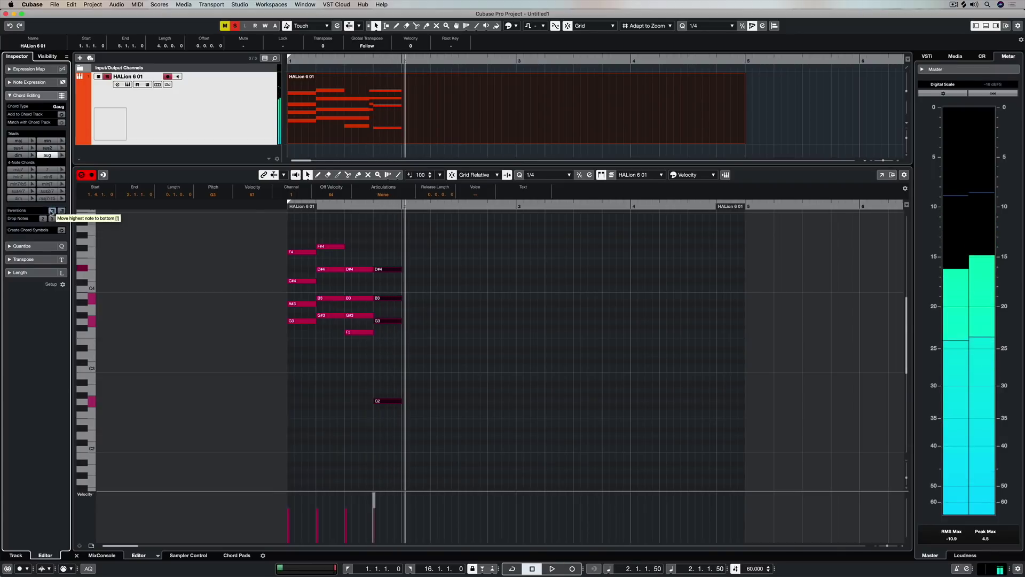
- Try the aug chord's inversions up and down, and select all the notes in the part
{"action": "left_click", "coordinate": [60, 211]}
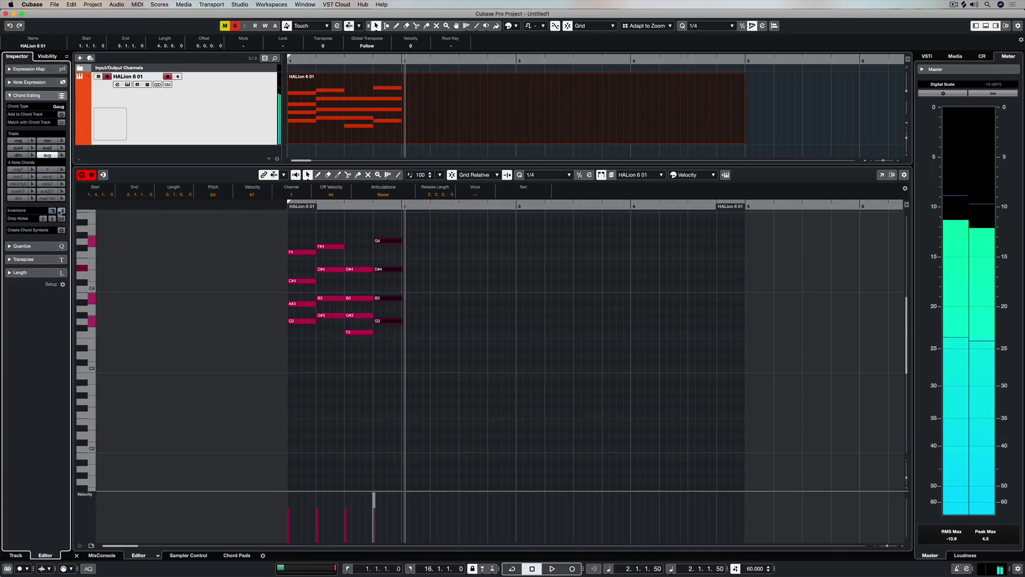
{"action": "left_click", "coordinate": [60, 211]}
{"action": "left_click", "coordinate": [56, 212]}
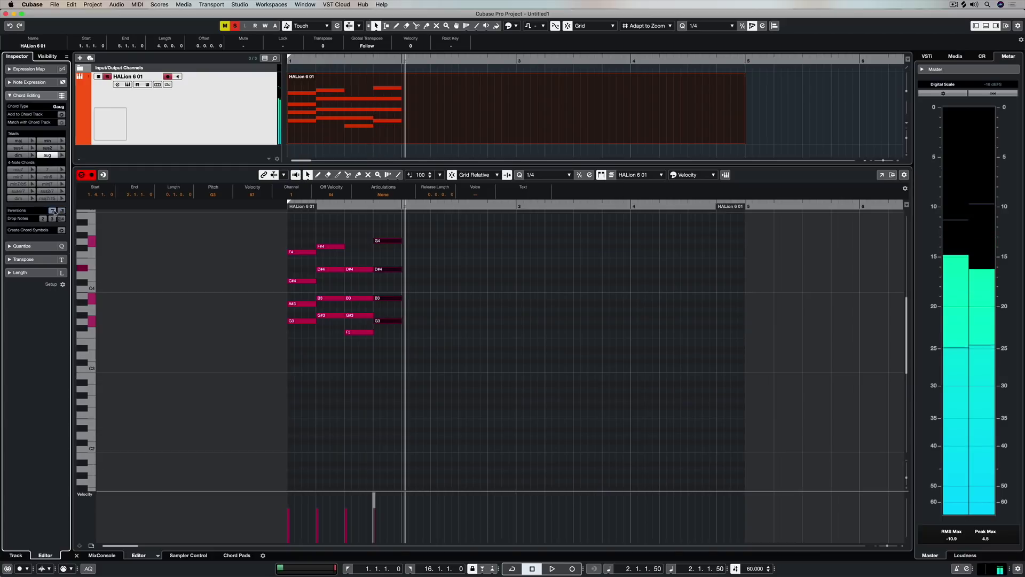
{"action": "left_click", "coordinate": [55, 212]}
{"action": "left_click", "coordinate": [55, 212]}
{"action": "left_click_drag", "start_coordinate": [464, 446], "coordinate": [305, 239]}
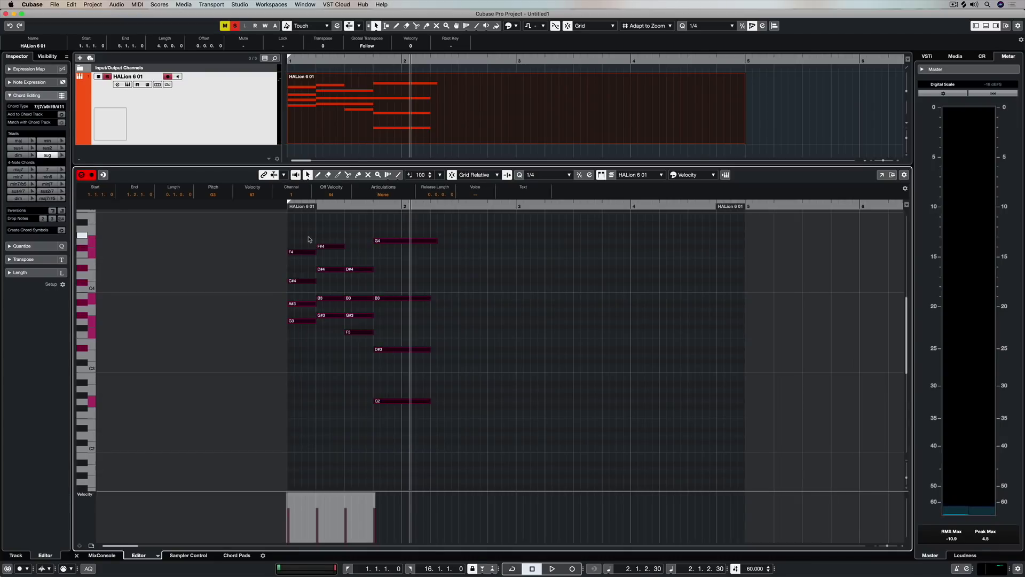
- Create chord symbols from the selected notes, including bass notes, tensions, arpeggios and sustain pedal, and audition the last three chord events
{"action": "left_click", "coordinate": [62, 230]}
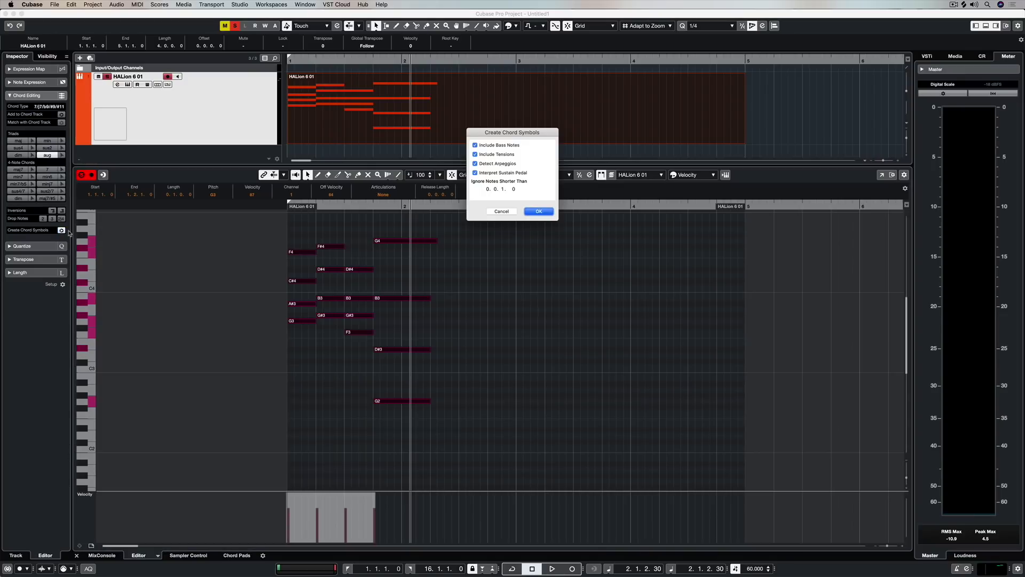
{"action": "left_click", "coordinate": [537, 211]}
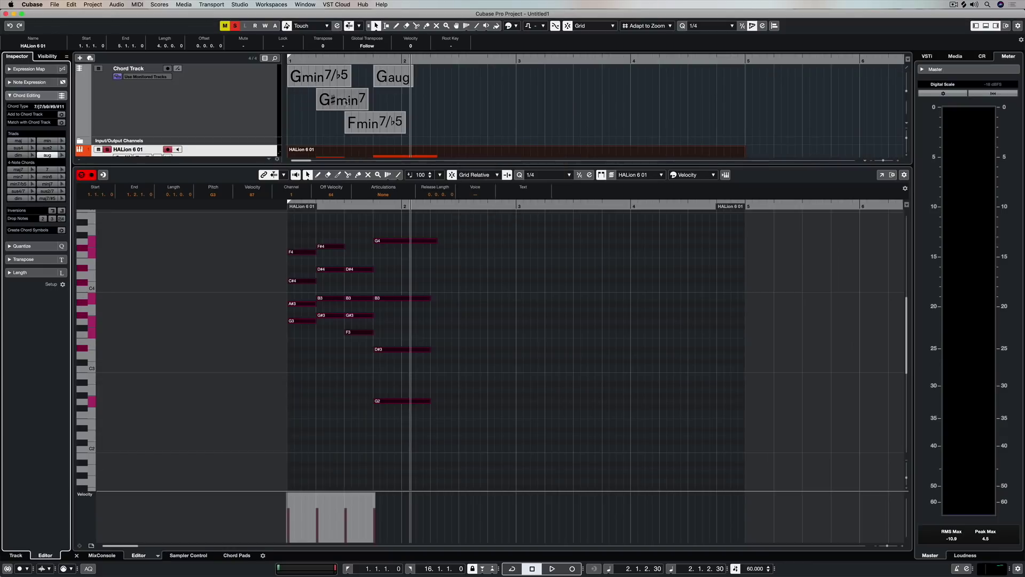
{"action": "left_click", "coordinate": [333, 101]}
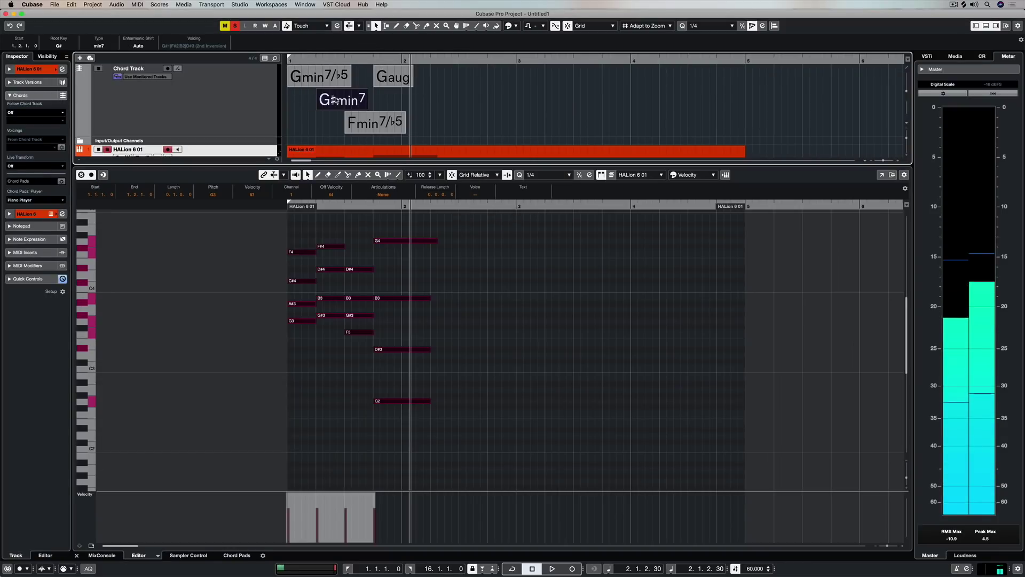
{"action": "left_click", "coordinate": [376, 122]}
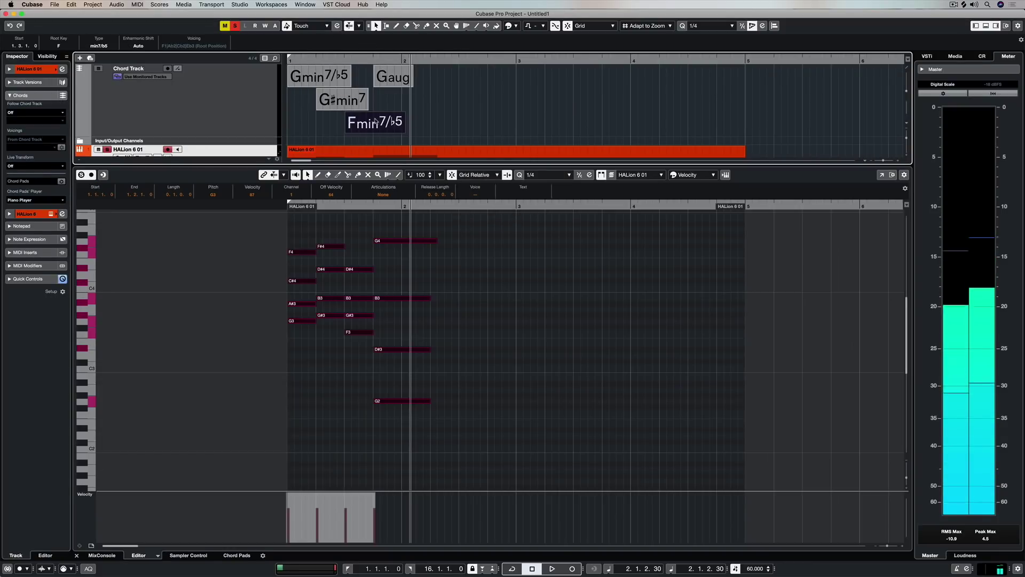
{"action": "left_click", "coordinate": [407, 78]}
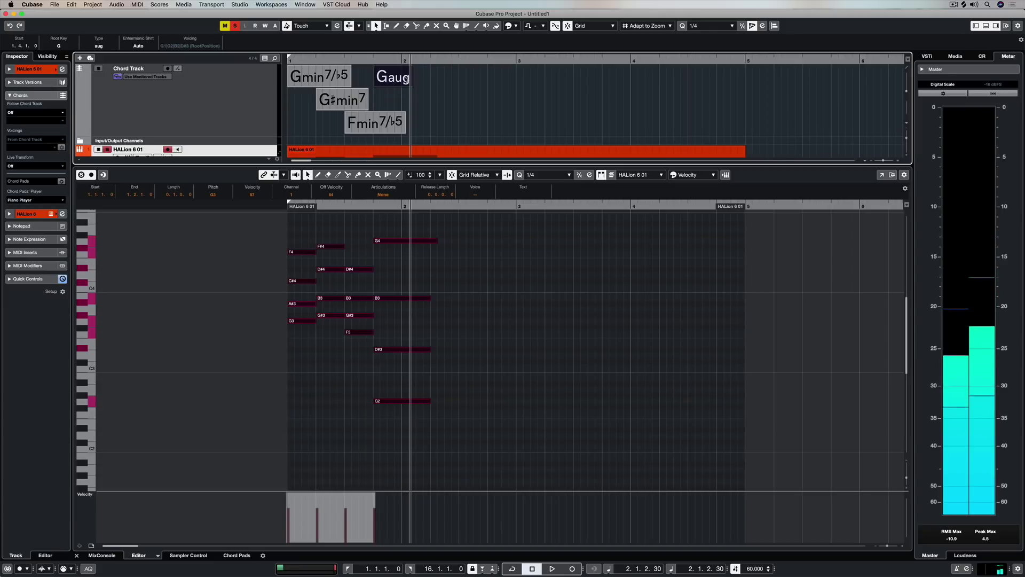
- Enlarge the project area and make the HALion track follow the chord track with Chords & Scales, synchronizing first by analyzing chords
{"action": "left_click_drag", "start_coordinate": [366, 165], "coordinate": [371, 239]}
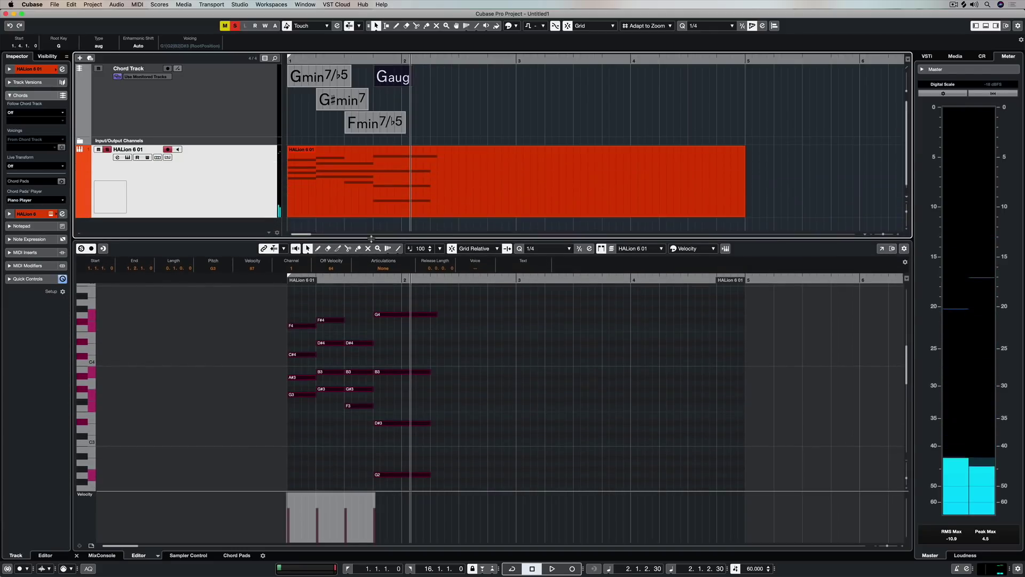
{"action": "left_click", "coordinate": [11, 113]}
{"action": "left_click", "coordinate": [22, 124]}
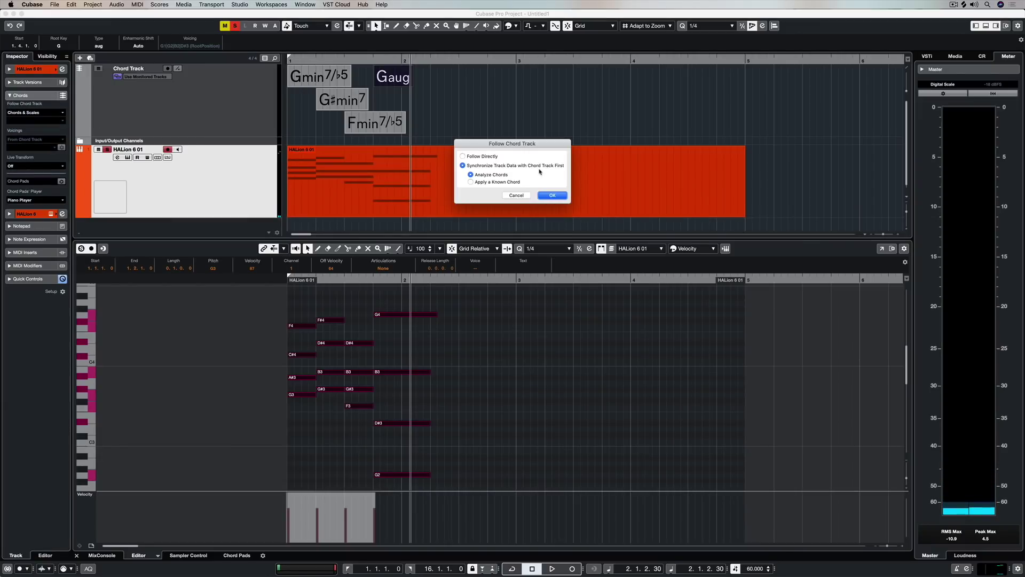
{"action": "left_click", "coordinate": [552, 195]}
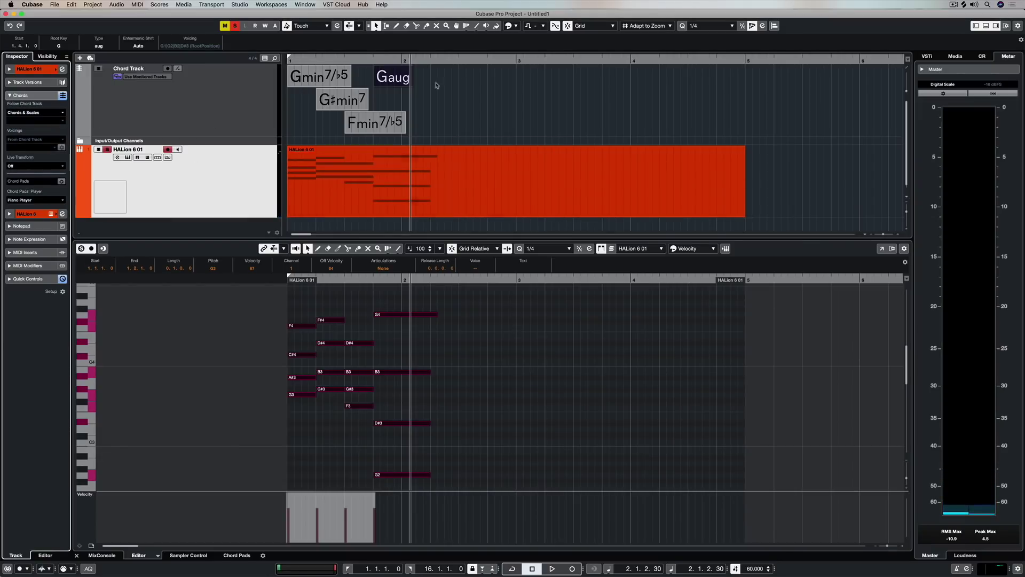
- Change the fourth chord event on the chord track to sus2 and play the progression from the start
{"action": "double_click", "coordinate": [386, 78]}
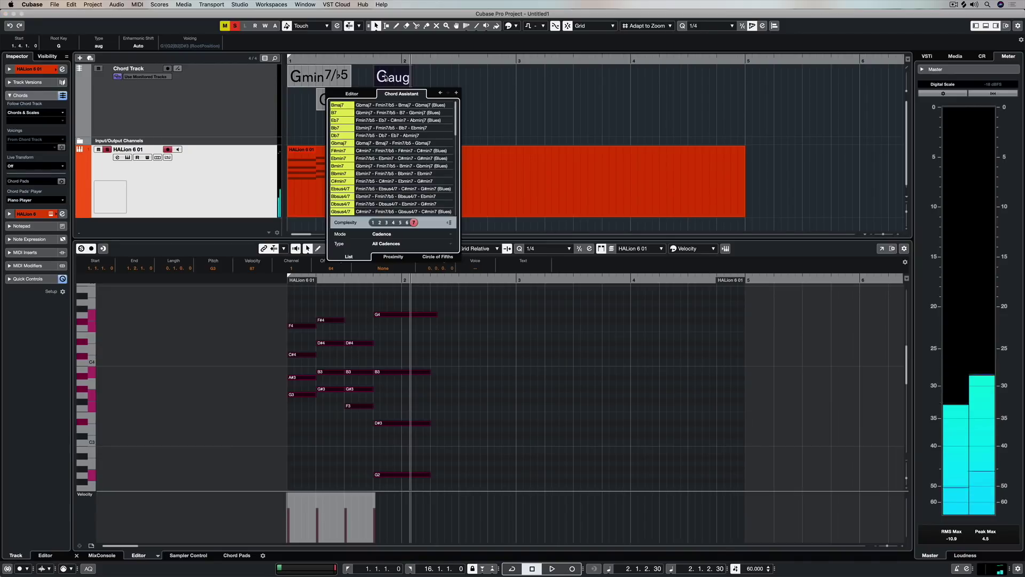
{"action": "left_click", "coordinate": [361, 94]}
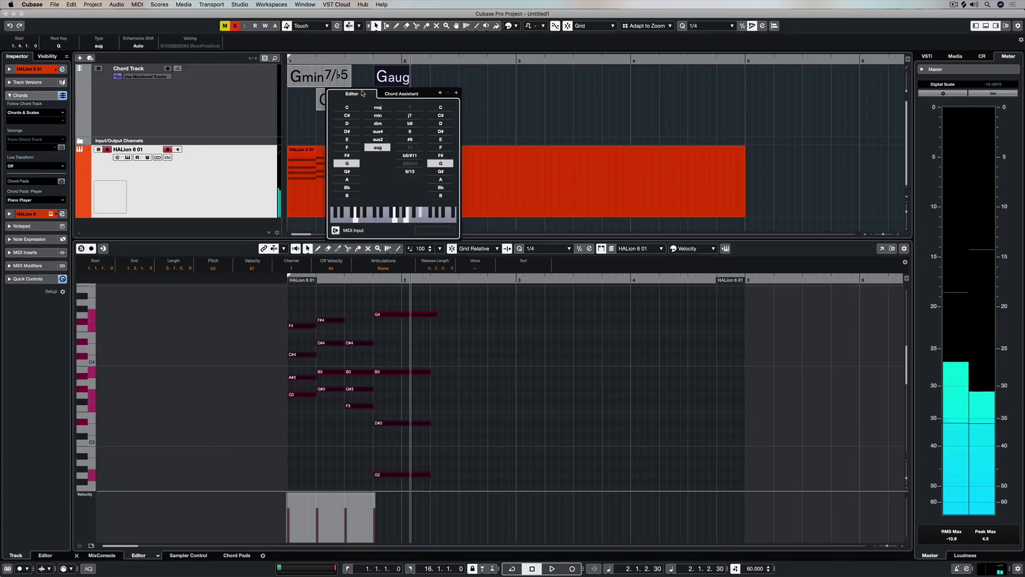
{"action": "left_click", "coordinate": [378, 140]}
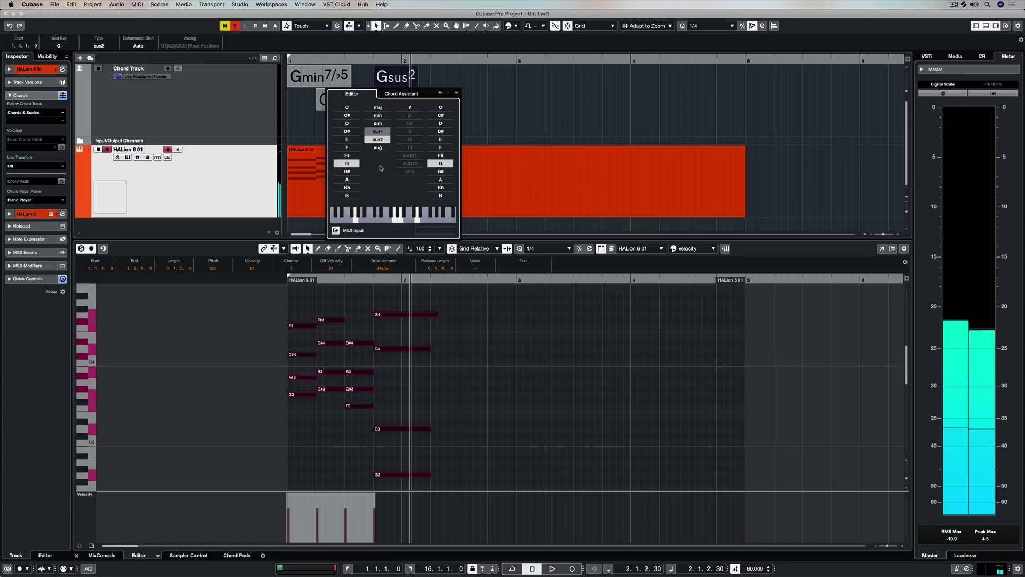
{"action": "left_click", "coordinate": [282, 282]}
{"action": "left_click", "coordinate": [283, 280]}
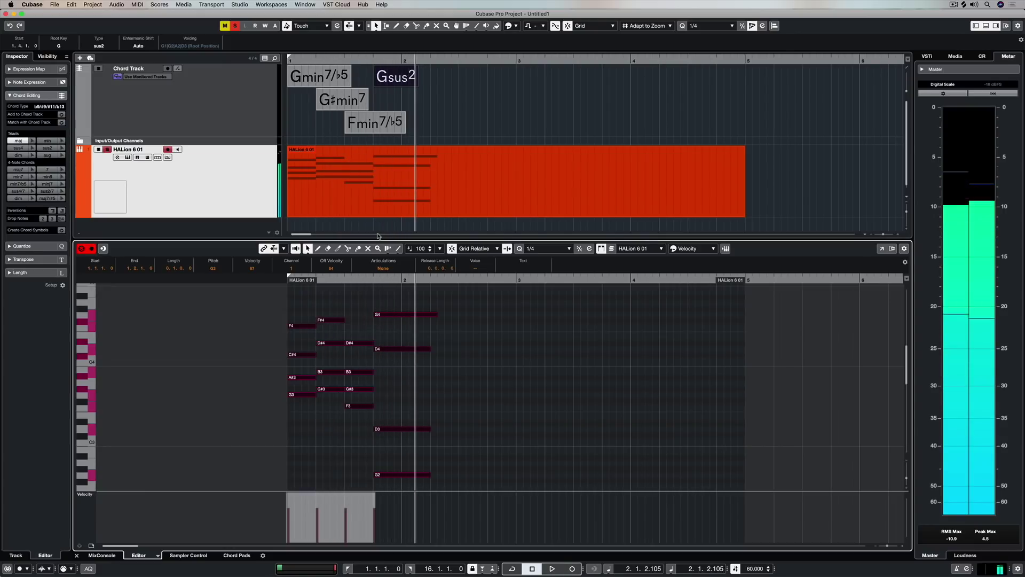
{"action": "key", "text": "space"}
- Open the fourth chord event on the chord track for editing
{"action": "double_click", "coordinate": [392, 78]}
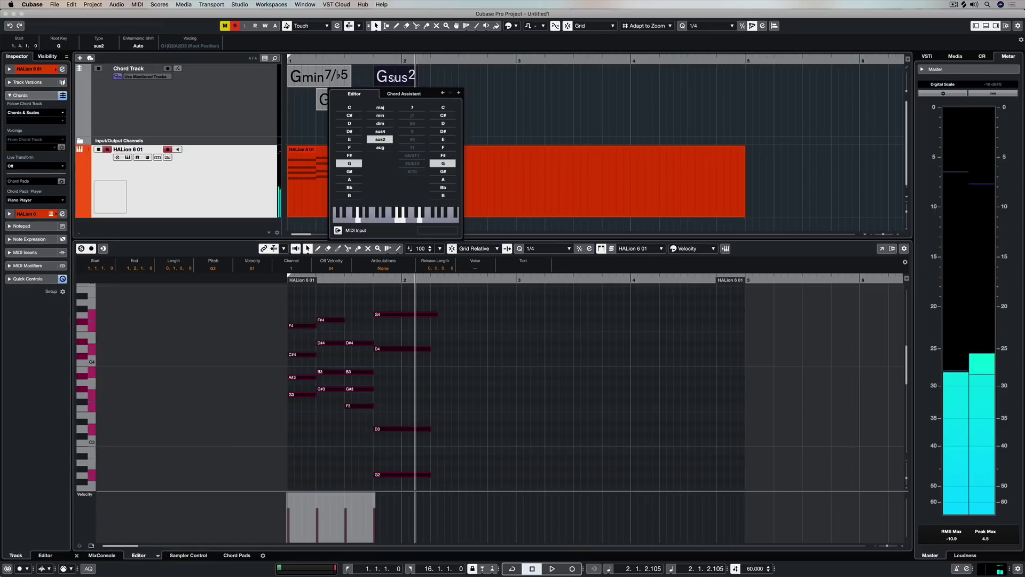